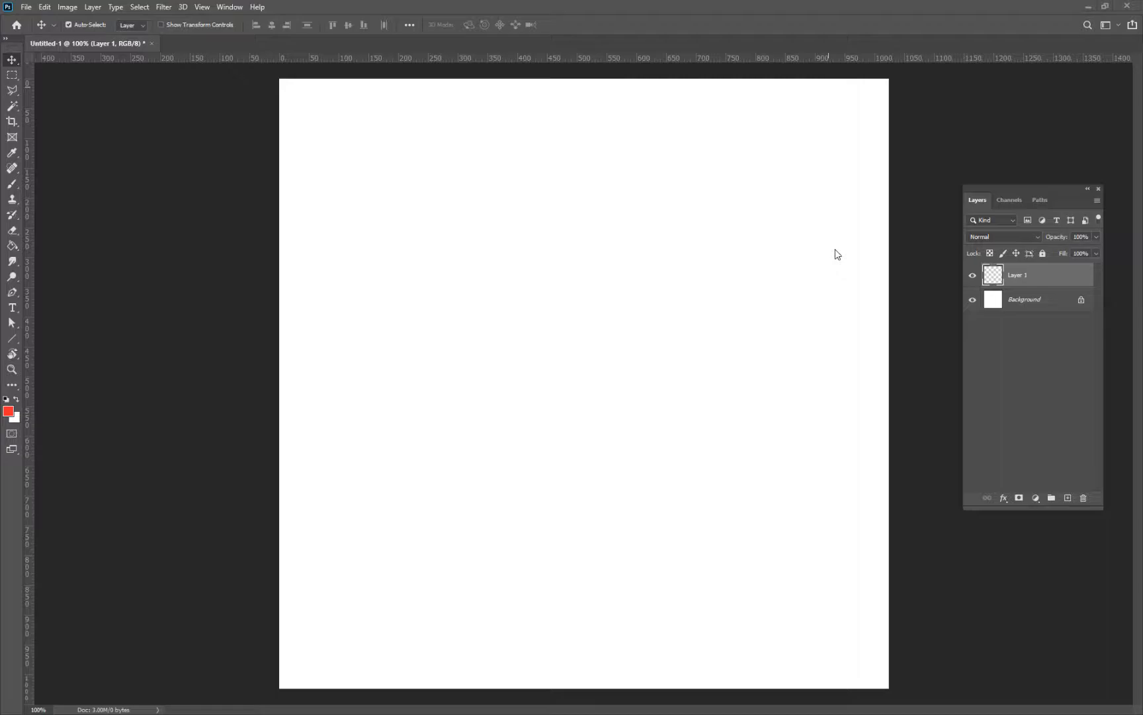
- Reset the foreground and background colours to black and white and rename Layer 1 as doodle
{"action": "key", "text": "d"}
{"action": "key", "text": "e"}
{"action": "double_click", "coordinate": [1018, 275]}
{"action": "type", "text": "doodle"}
{"action": "key", "text": "Return"}
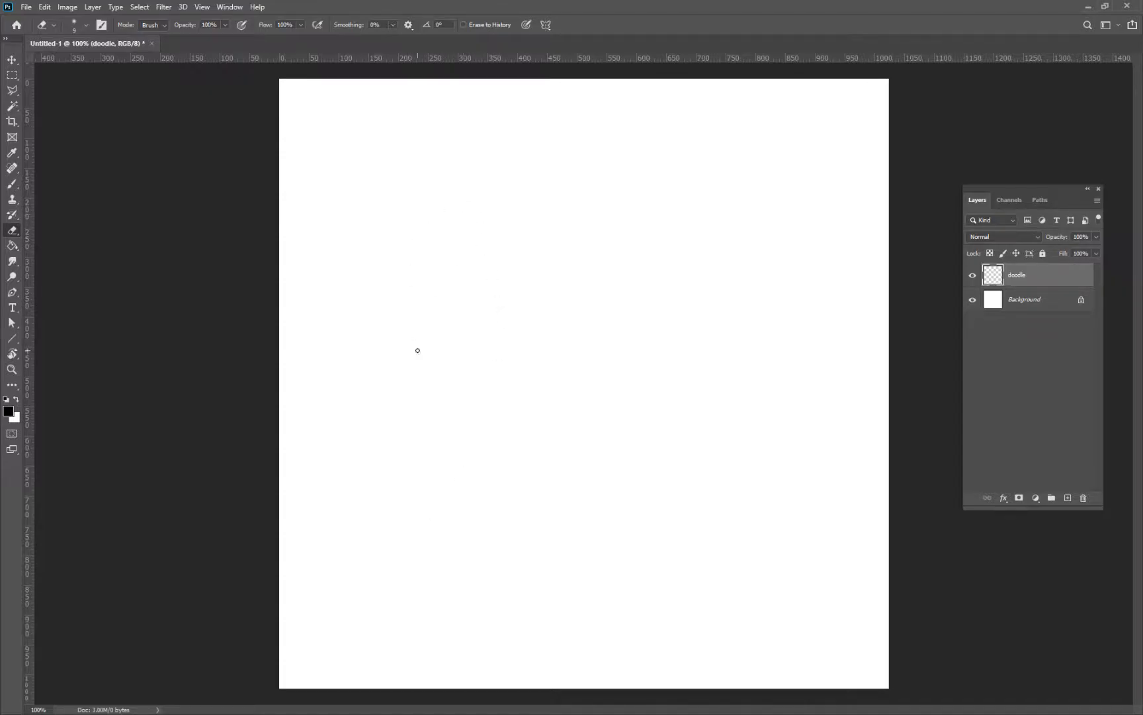
- Sketch a small standing figure with the Brush tool in the upper-left part of the canvas, building up head, torso, arms and legs
{"action": "key", "text": "b"}
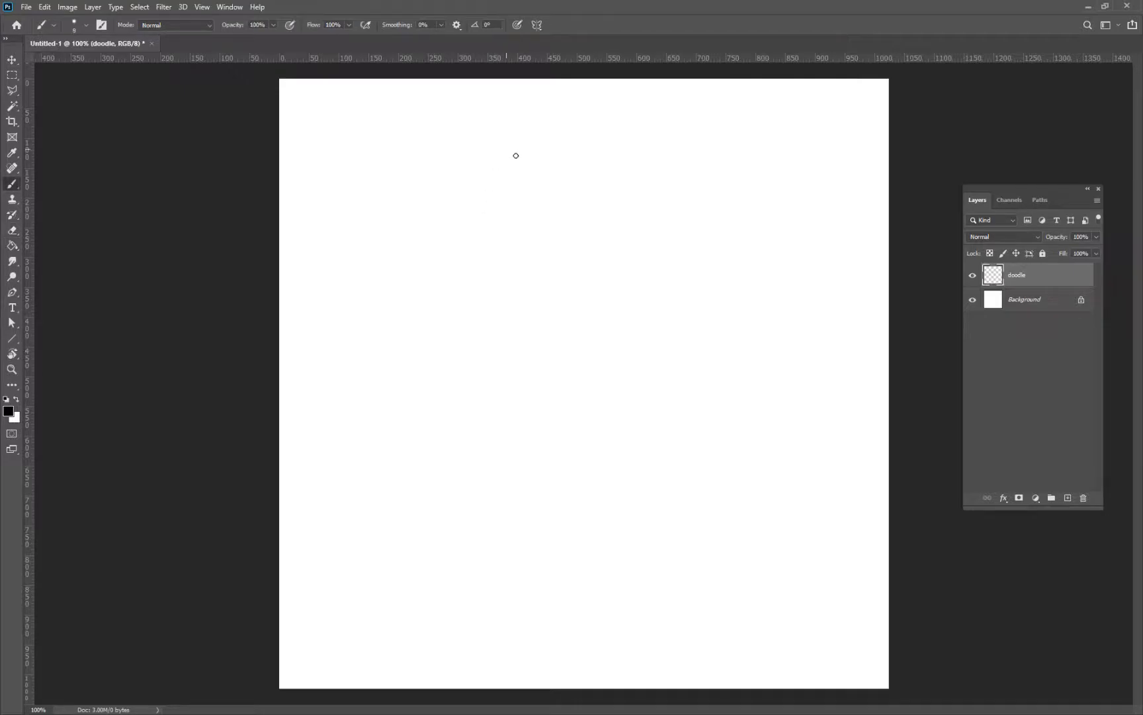
{"action": "mouse_move", "coordinate": [477, 190]}
{"action": "left_mouse_down"}
{"action": "mouse_move", "coordinate": [477, 225]}
{"action": "mouse_move", "coordinate": [482, 209]}
{"action": "left_mouse_up"}
{"action": "key", "text": "ctrl+z"}
{"action": "mouse_move", "coordinate": [452, 158]}
{"action": "left_mouse_down"}
{"action": "mouse_move", "coordinate": [459, 224]}
{"action": "mouse_move", "coordinate": [434, 256]}
{"action": "mouse_move", "coordinate": [467, 199]}
{"action": "mouse_move", "coordinate": [426, 190]}
{"action": "mouse_move", "coordinate": [437, 257]}
{"action": "mouse_move", "coordinate": [424, 205]}
{"action": "mouse_move", "coordinate": [415, 207]}
{"action": "mouse_move", "coordinate": [421, 268]}
{"action": "mouse_move", "coordinate": [437, 281]}
{"action": "mouse_move", "coordinate": [424, 276]}
{"action": "mouse_move", "coordinate": [423, 291]}
{"action": "left_mouse_up"}
{"action": "left_click_drag", "start_coordinate": [442, 242], "coordinate": [399, 291]}
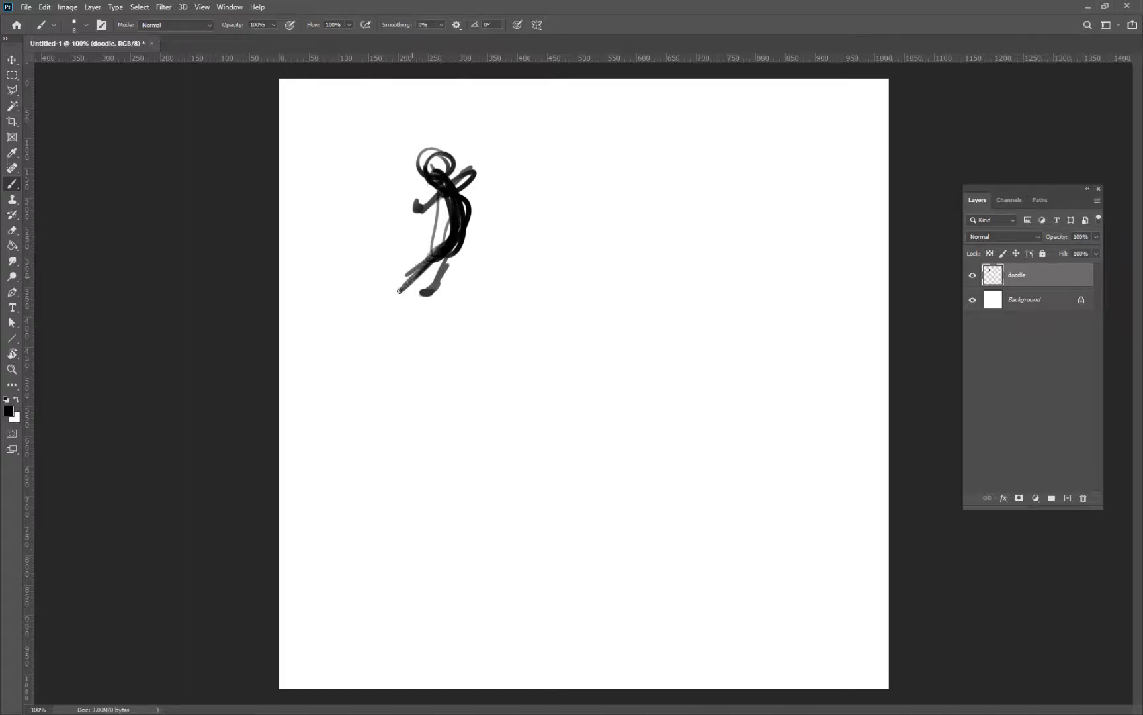
{"action": "mouse_move", "coordinate": [456, 186]}
{"action": "left_mouse_down"}
{"action": "mouse_move", "coordinate": [488, 198]}
{"action": "mouse_move", "coordinate": [487, 220]}
{"action": "mouse_move", "coordinate": [419, 213]}
{"action": "left_mouse_up"}
{"action": "mouse_move", "coordinate": [418, 213]}
{"action": "left_mouse_down"}
{"action": "mouse_move", "coordinate": [434, 196]}
{"action": "mouse_move", "coordinate": [417, 204]}
{"action": "left_mouse_up"}
{"action": "left_click_drag", "start_coordinate": [445, 150], "coordinate": [442, 172]}
{"action": "left_click_drag", "start_coordinate": [436, 143], "coordinate": [443, 160]}
{"action": "mouse_move", "coordinate": [438, 173]}
{"action": "left_mouse_down"}
{"action": "mouse_move", "coordinate": [419, 157]}
{"action": "mouse_move", "coordinate": [431, 176]}
{"action": "left_mouse_up"}
{"action": "left_click_drag", "start_coordinate": [410, 165], "coordinate": [427, 187]}
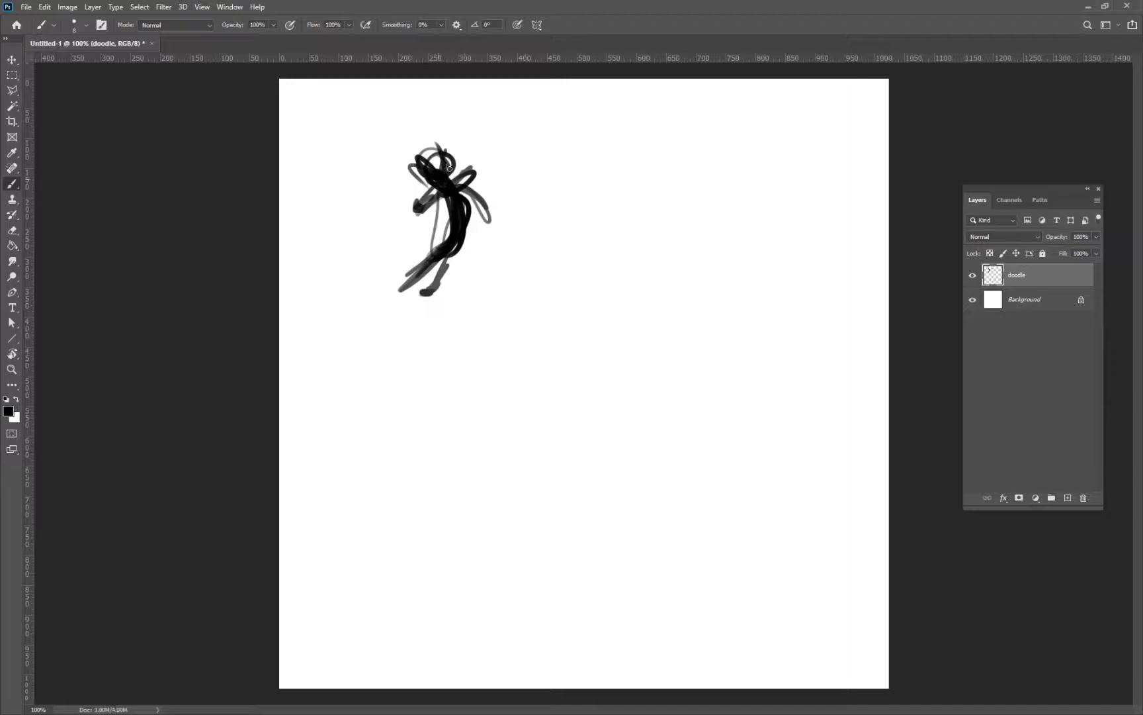
- Sketch a second figure with an outstretched arm and long diagonal lines around it, in the upper middle of the canvas
{"action": "mouse_move", "coordinate": [582, 158]}
{"action": "left_mouse_down"}
{"action": "mouse_move", "coordinate": [576, 205]}
{"action": "mouse_move", "coordinate": [563, 217]}
{"action": "mouse_move", "coordinate": [571, 179]}
{"action": "mouse_move", "coordinate": [557, 223]}
{"action": "mouse_move", "coordinate": [573, 245]}
{"action": "left_mouse_up"}
{"action": "mouse_move", "coordinate": [561, 222]}
{"action": "left_mouse_down"}
{"action": "mouse_move", "coordinate": [557, 255]}
{"action": "mouse_move", "coordinate": [576, 266]}
{"action": "mouse_move", "coordinate": [536, 244]}
{"action": "mouse_move", "coordinate": [523, 270]}
{"action": "left_mouse_up"}
{"action": "left_click_drag", "start_coordinate": [586, 179], "coordinate": [617, 164]}
{"action": "left_click_drag", "start_coordinate": [559, 181], "coordinate": [538, 217]}
{"action": "mouse_move", "coordinate": [585, 174]}
{"action": "left_mouse_down"}
{"action": "mouse_move", "coordinate": [604, 166]}
{"action": "mouse_move", "coordinate": [544, 210]}
{"action": "left_mouse_up"}
{"action": "mouse_move", "coordinate": [614, 165]}
{"action": "left_mouse_down"}
{"action": "mouse_move", "coordinate": [593, 165]}
{"action": "mouse_move", "coordinate": [619, 182]}
{"action": "left_mouse_up"}
{"action": "mouse_move", "coordinate": [554, 120]}
{"action": "left_mouse_down"}
{"action": "mouse_move", "coordinate": [603, 255]}
{"action": "mouse_move", "coordinate": [570, 170]}
{"action": "left_mouse_up"}
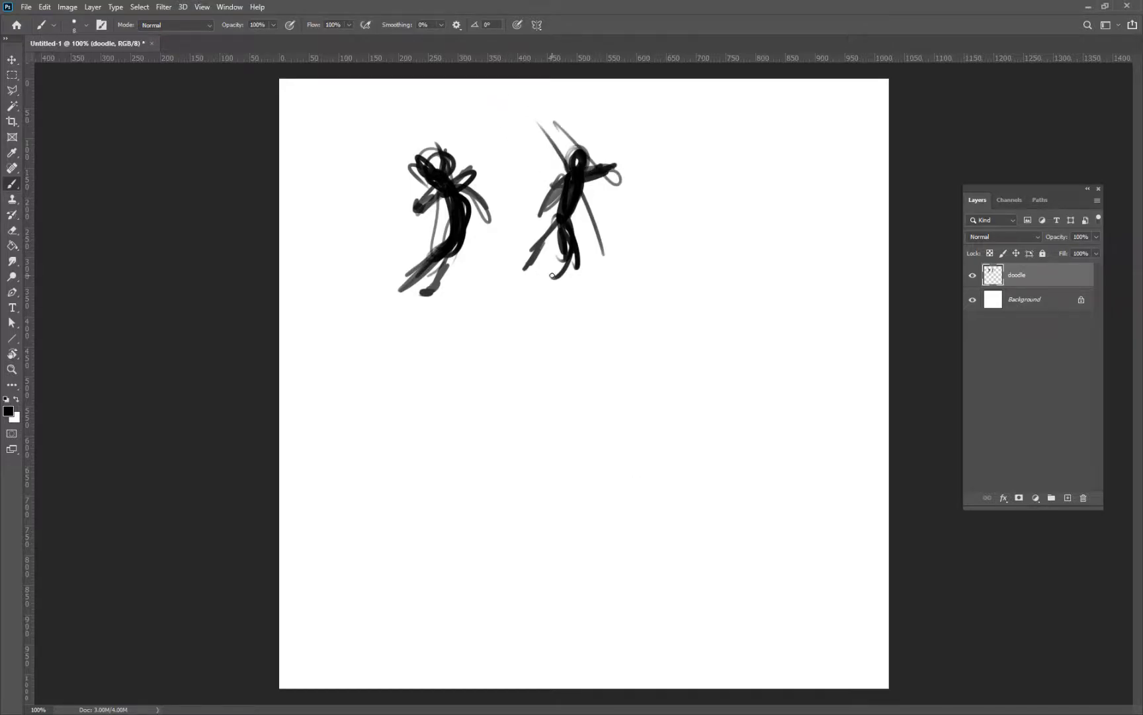
- Rough in a third, crouching figure in the upper-right part of the canvas with head, torso, bent legs and back arm
{"action": "mouse_move", "coordinate": [727, 159]}
{"action": "left_mouse_down"}
{"action": "mouse_move", "coordinate": [746, 151]}
{"action": "mouse_move", "coordinate": [731, 169]}
{"action": "mouse_move", "coordinate": [741, 159]}
{"action": "mouse_move", "coordinate": [736, 184]}
{"action": "mouse_move", "coordinate": [755, 176]}
{"action": "left_mouse_up"}
{"action": "mouse_move", "coordinate": [731, 182]}
{"action": "left_mouse_down"}
{"action": "mouse_move", "coordinate": [723, 227]}
{"action": "mouse_move", "coordinate": [739, 238]}
{"action": "mouse_move", "coordinate": [714, 228]}
{"action": "left_mouse_up"}
{"action": "mouse_move", "coordinate": [733, 187]}
{"action": "left_mouse_down"}
{"action": "mouse_move", "coordinate": [743, 257]}
{"action": "mouse_move", "coordinate": [744, 242]}
{"action": "mouse_move", "coordinate": [791, 246]}
{"action": "left_mouse_up"}
{"action": "mouse_move", "coordinate": [787, 244]}
{"action": "left_mouse_down"}
{"action": "mouse_move", "coordinate": [781, 274]}
{"action": "mouse_move", "coordinate": [727, 282]}
{"action": "left_mouse_up"}
{"action": "left_click_drag", "start_coordinate": [726, 188], "coordinate": [695, 224]}
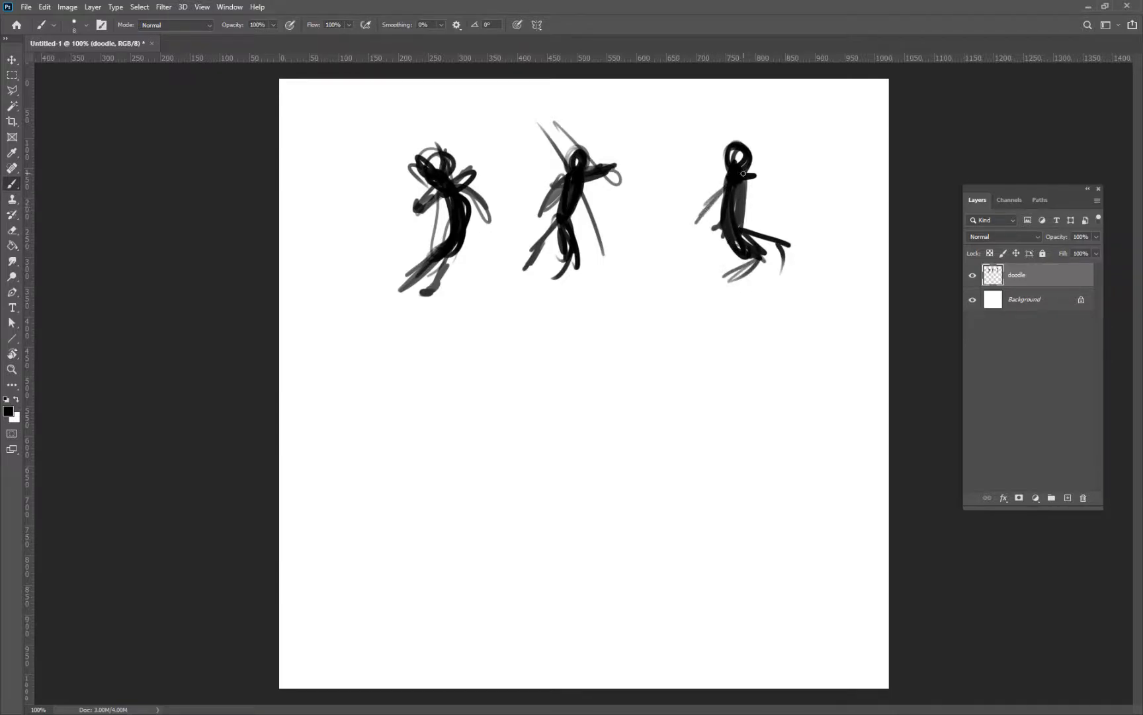
- Strengthen the crouching figure's body, limbs and feet, add its raised arm, and darken the first figure's torso and legs
{"action": "mouse_move", "coordinate": [745, 180]}
{"action": "left_mouse_down"}
{"action": "mouse_move", "coordinate": [769, 208]}
{"action": "mouse_move", "coordinate": [720, 264]}
{"action": "mouse_move", "coordinate": [764, 203]}
{"action": "mouse_move", "coordinate": [747, 239]}
{"action": "left_mouse_up"}
{"action": "mouse_move", "coordinate": [720, 189]}
{"action": "left_mouse_down"}
{"action": "mouse_move", "coordinate": [704, 210]}
{"action": "mouse_move", "coordinate": [760, 254]}
{"action": "mouse_move", "coordinate": [700, 170]}
{"action": "left_mouse_up"}
{"action": "mouse_move", "coordinate": [721, 198]}
{"action": "left_mouse_down"}
{"action": "mouse_move", "coordinate": [692, 166]}
{"action": "mouse_move", "coordinate": [726, 211]}
{"action": "mouse_move", "coordinate": [731, 281]}
{"action": "left_mouse_up"}
{"action": "mouse_move", "coordinate": [761, 235]}
{"action": "left_mouse_down"}
{"action": "mouse_move", "coordinate": [791, 255]}
{"action": "mouse_move", "coordinate": [784, 298]}
{"action": "mouse_move", "coordinate": [807, 293]}
{"action": "left_mouse_up"}
{"action": "left_click_drag", "start_coordinate": [720, 283], "coordinate": [746, 288]}
{"action": "left_click_drag", "start_coordinate": [721, 193], "coordinate": [686, 159]}
{"action": "mouse_move", "coordinate": [440, 155]}
{"action": "left_mouse_down"}
{"action": "mouse_move", "coordinate": [448, 238]}
{"action": "mouse_move", "coordinate": [417, 291]}
{"action": "left_mouse_up"}
{"action": "mouse_move", "coordinate": [462, 230]}
{"action": "left_mouse_down"}
{"action": "mouse_move", "coordinate": [429, 299]}
{"action": "mouse_move", "coordinate": [409, 302]}
{"action": "left_mouse_up"}
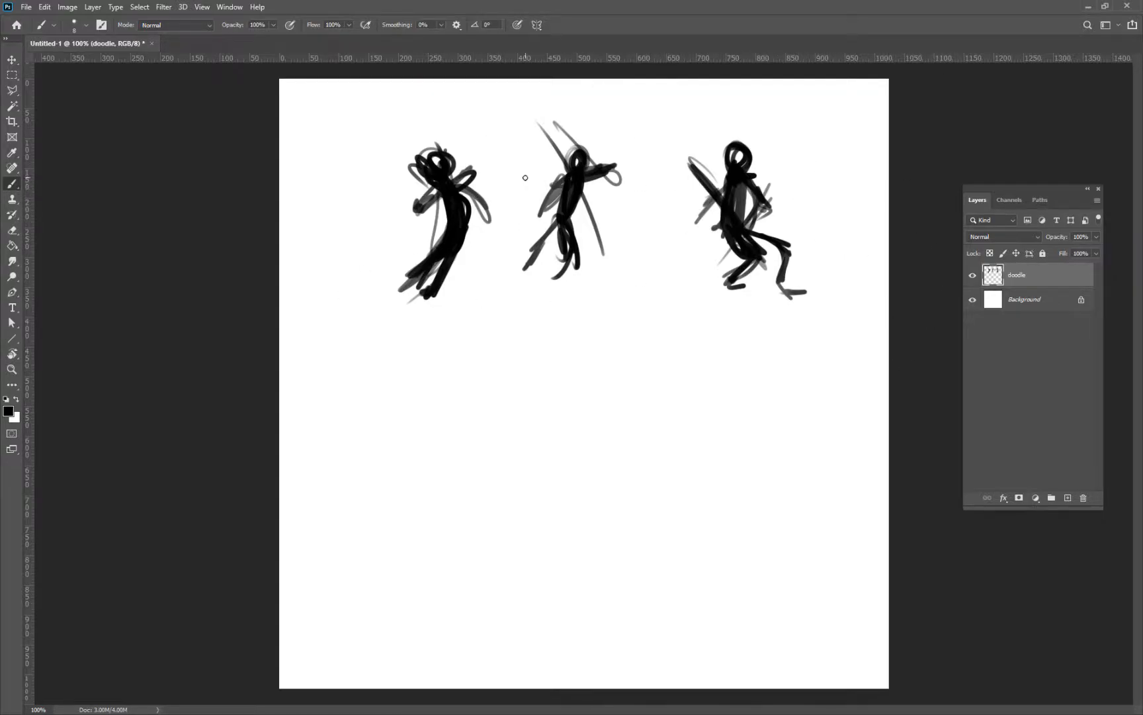
{"action": "left_click", "coordinate": [12, 61]}
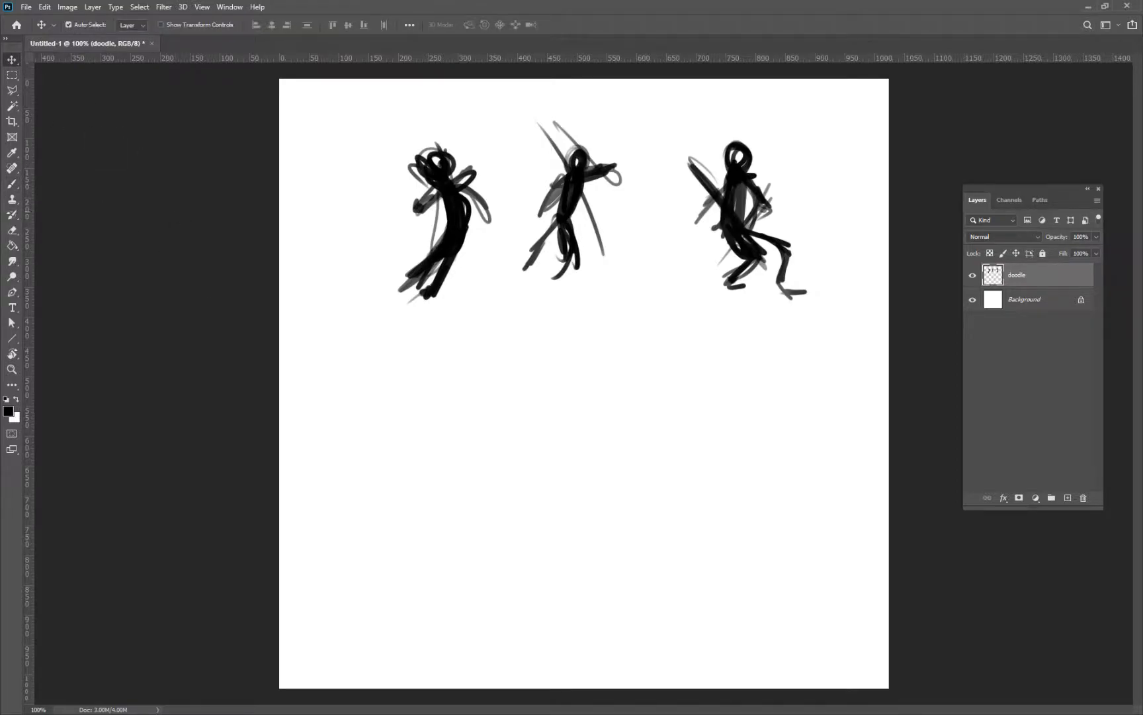
{"action": "left_click", "coordinate": [11, 75]}
{"action": "mouse_move", "coordinate": [333, 90]}
{"action": "left_mouse_down"}
{"action": "mouse_move", "coordinate": [812, 313]}
{"action": "mouse_move", "coordinate": [855, 408]}
{"action": "mouse_move", "coordinate": [845, 389]}
{"action": "left_mouse_up"}
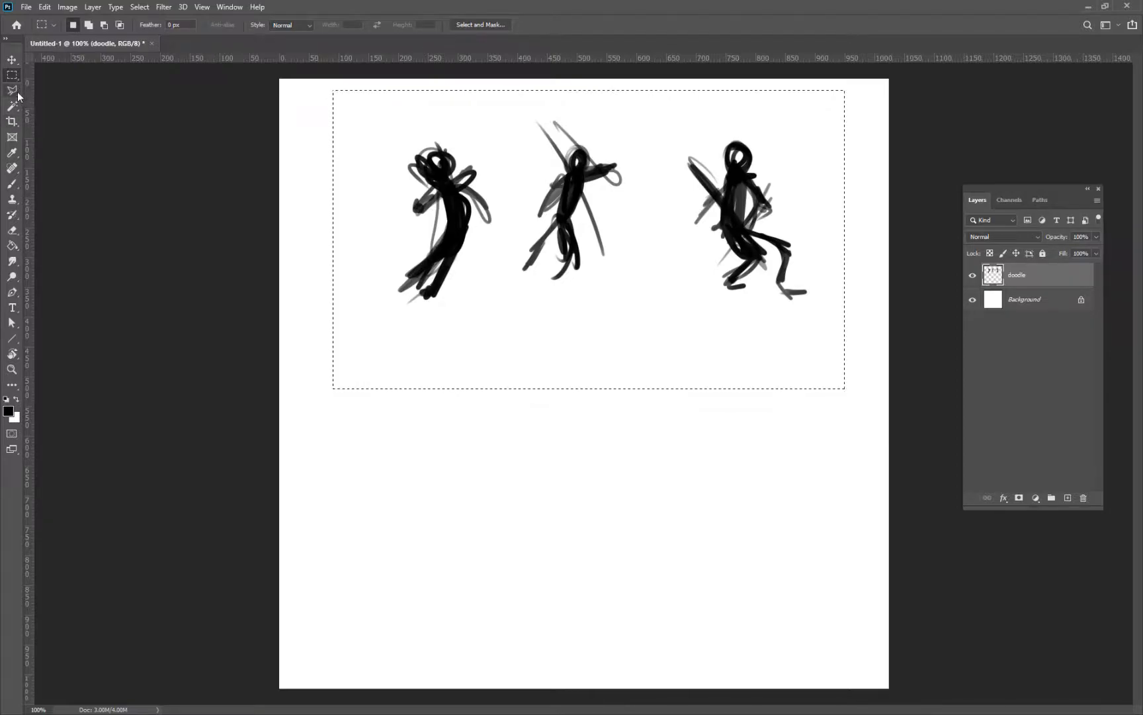
{"action": "left_click", "coordinate": [12, 184]}
{"action": "key", "text": "ctrl+d"}
{"action": "left_click_drag", "start_coordinate": [583, 337], "coordinate": [655, 584]}
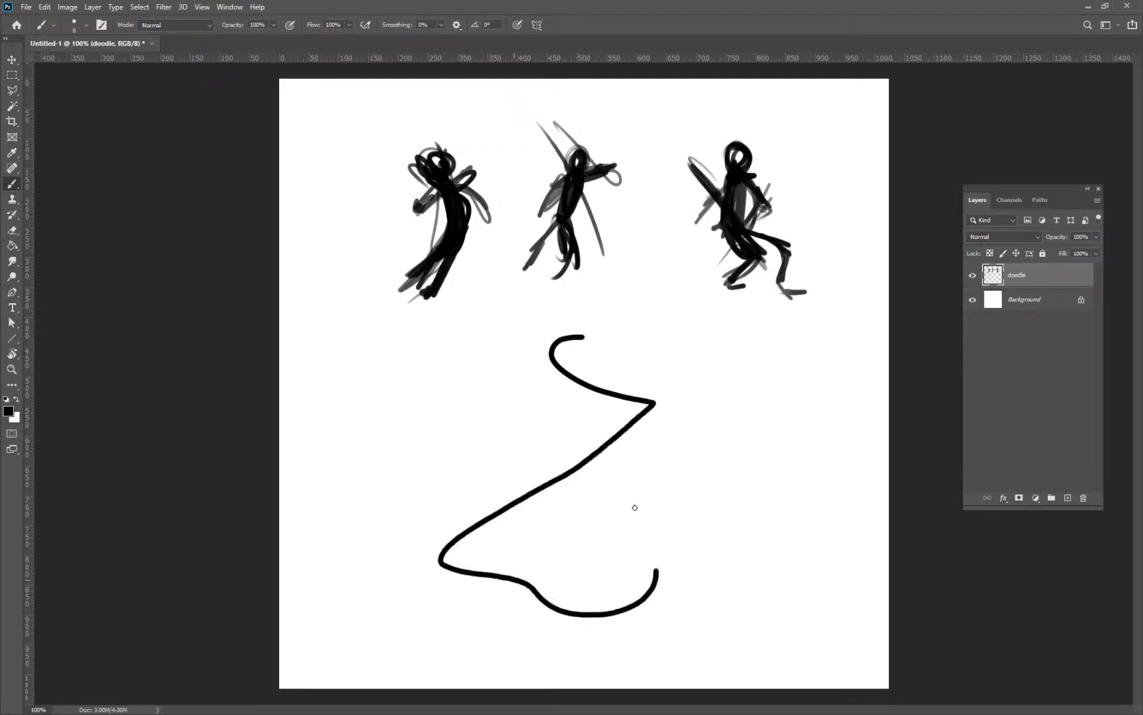
{"action": "key", "text": "ctrl+z"}
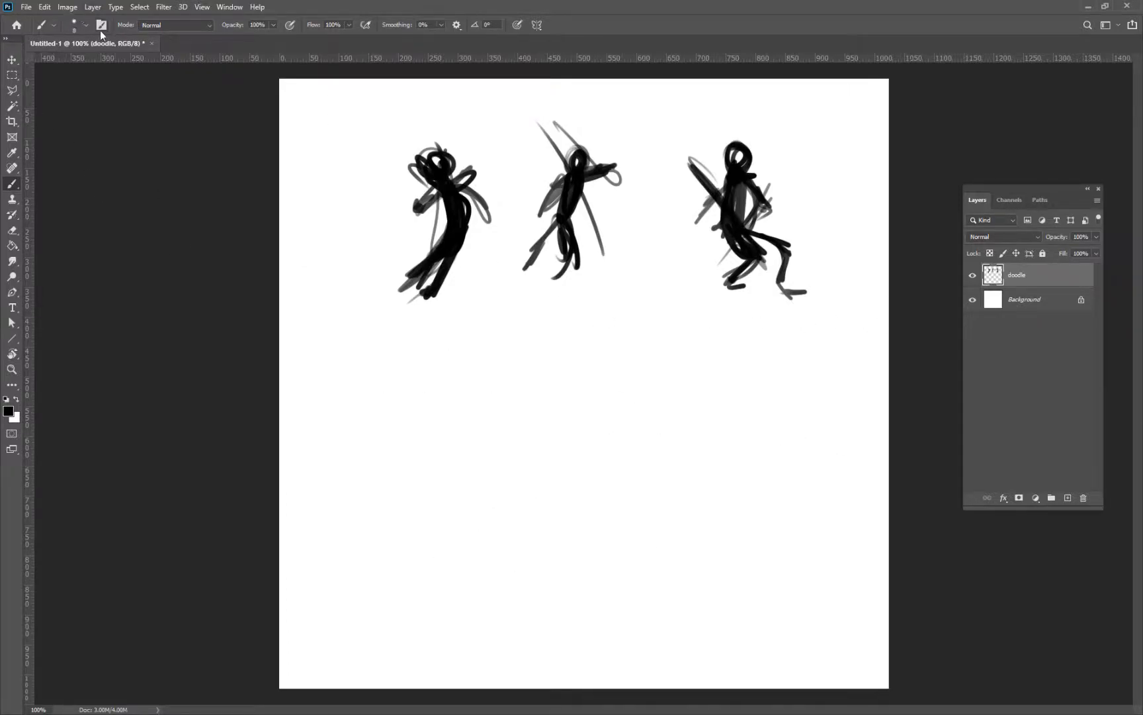
- Set the brush's Transfer opacity and Shape Dynamics size controls to Pen Pressure, and draw a wavy, looping test stroke below the figures
{"action": "key", "text": "F5"}
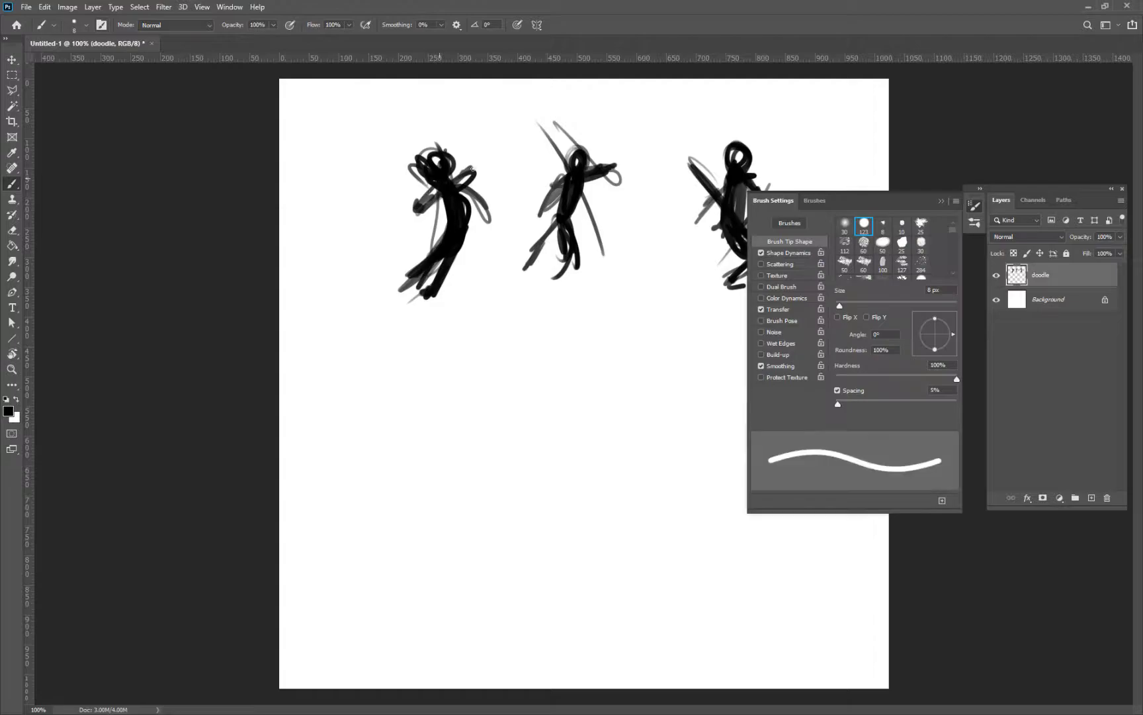
{"action": "left_click", "coordinate": [787, 310]}
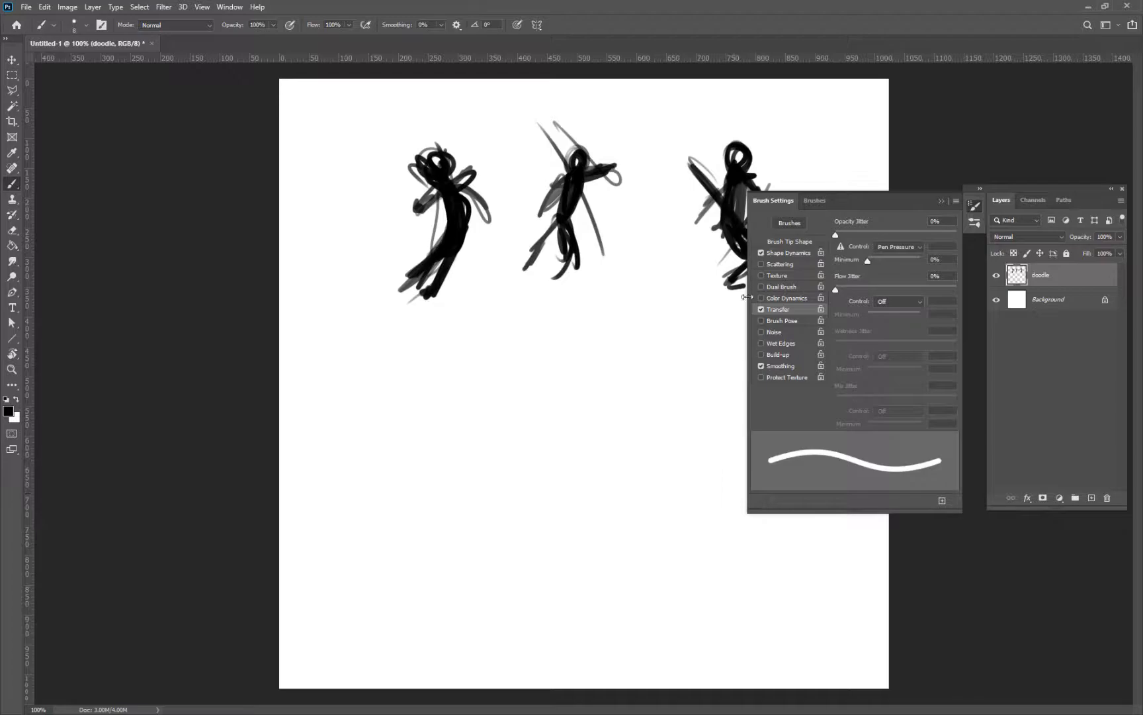
{"action": "left_click", "coordinate": [875, 245]}
{"action": "left_click", "coordinate": [893, 277]}
{"action": "left_click", "coordinate": [789, 253]}
{"action": "left_click", "coordinate": [897, 246]}
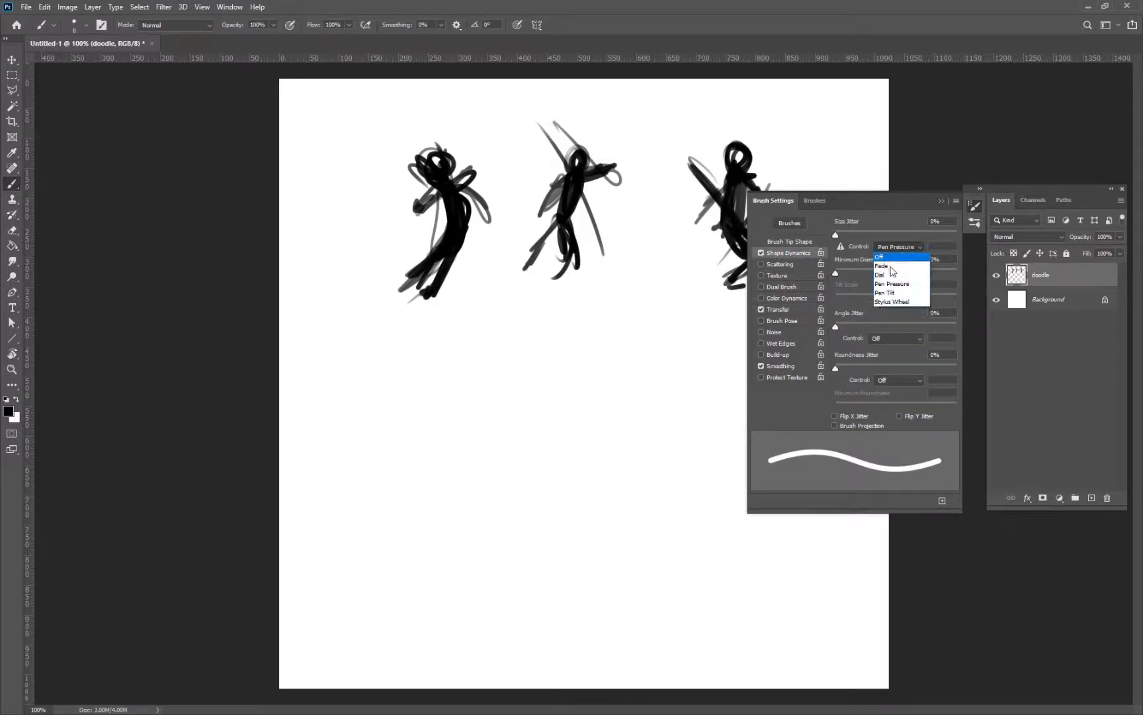
{"action": "left_click", "coordinate": [893, 284]}
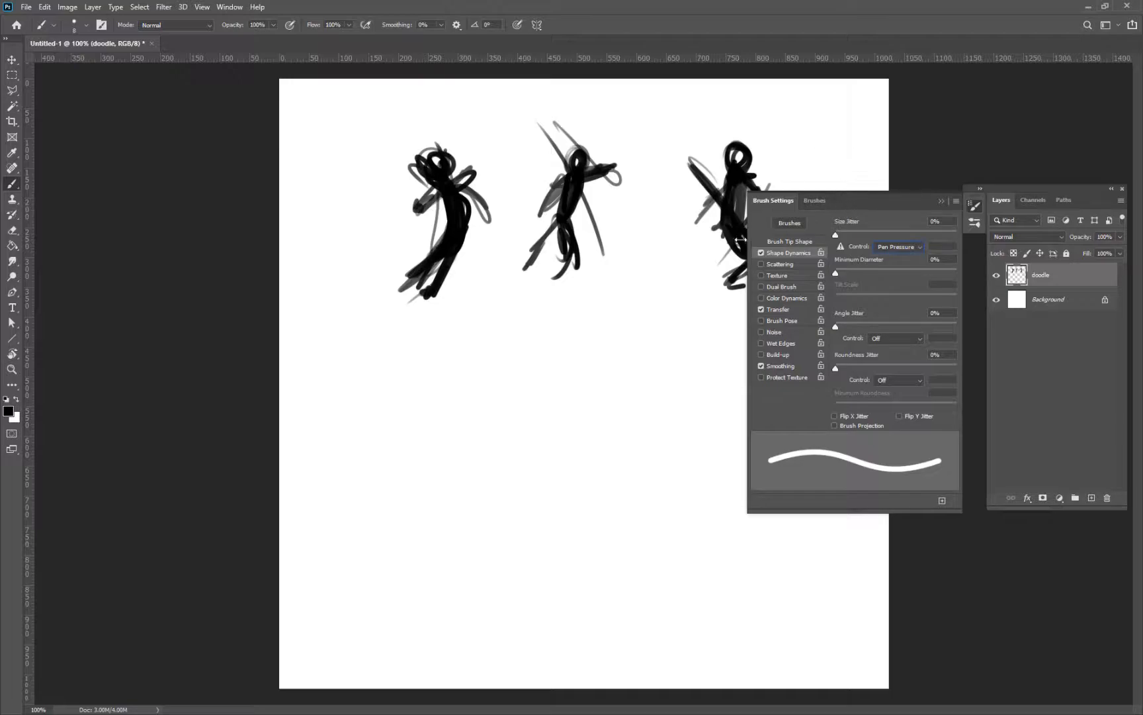
{"action": "mouse_move", "coordinate": [659, 324]}
{"action": "left_mouse_down"}
{"action": "mouse_move", "coordinate": [567, 434]}
{"action": "mouse_move", "coordinate": [467, 388]}
{"action": "mouse_move", "coordinate": [523, 433]}
{"action": "left_mouse_up"}
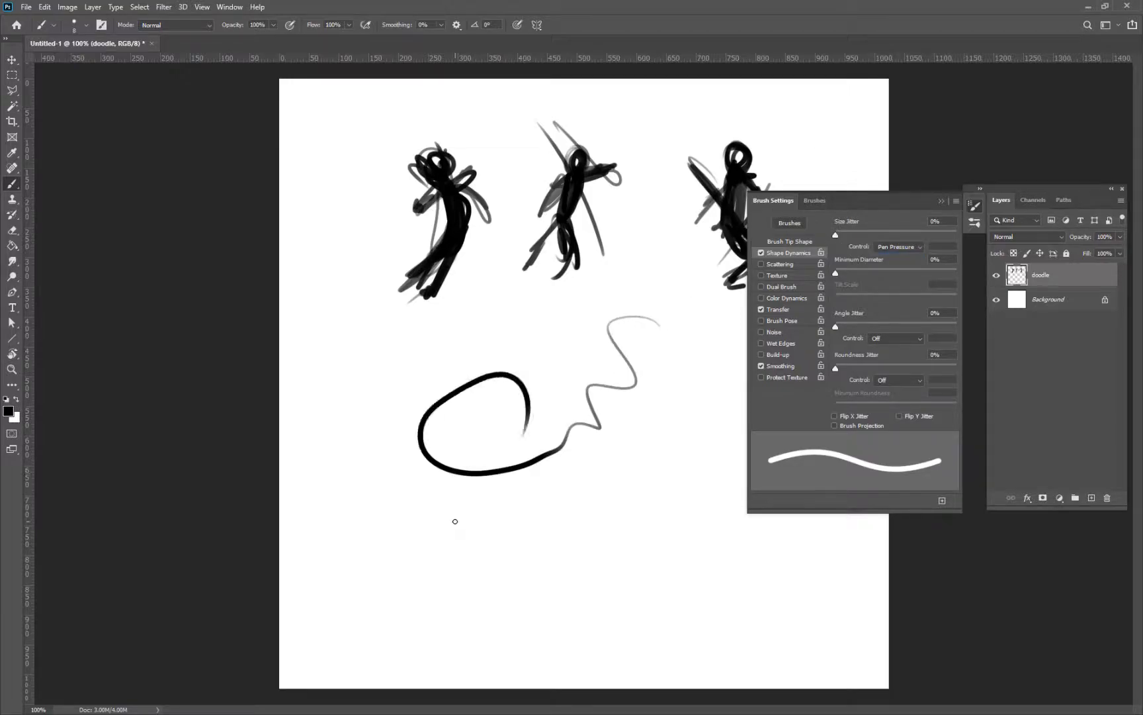
- Close the brush settings, and move the Layers panel higher beside the canvas and make it taller
{"action": "mouse_move", "coordinate": [901, 199]}
{"action": "left_mouse_down"}
{"action": "mouse_move", "coordinate": [823, 200]}
{"action": "mouse_move", "coordinate": [958, 199]}
{"action": "mouse_move", "coordinate": [690, 232]}
{"action": "mouse_move", "coordinate": [594, 189]}
{"action": "left_mouse_up"}
{"action": "key", "text": "F5"}
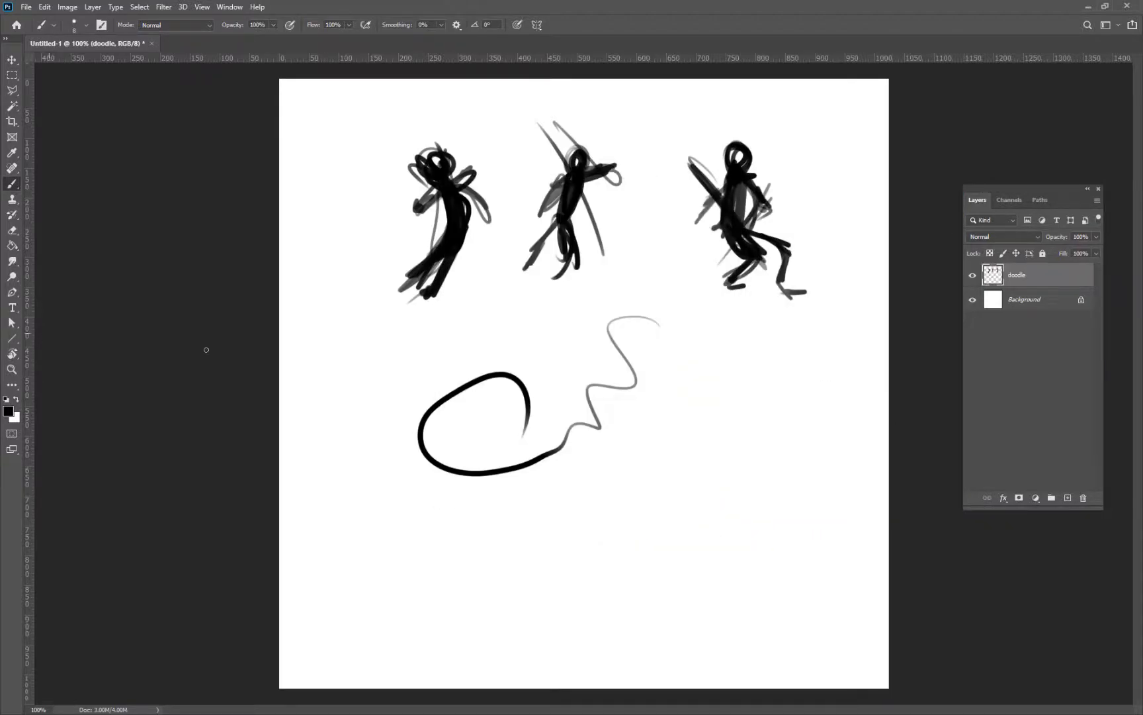
{"action": "left_click_drag", "start_coordinate": [1057, 189], "coordinate": [1015, 78]}
{"action": "left_click_drag", "start_coordinate": [1036, 397], "coordinate": [1085, 547]}
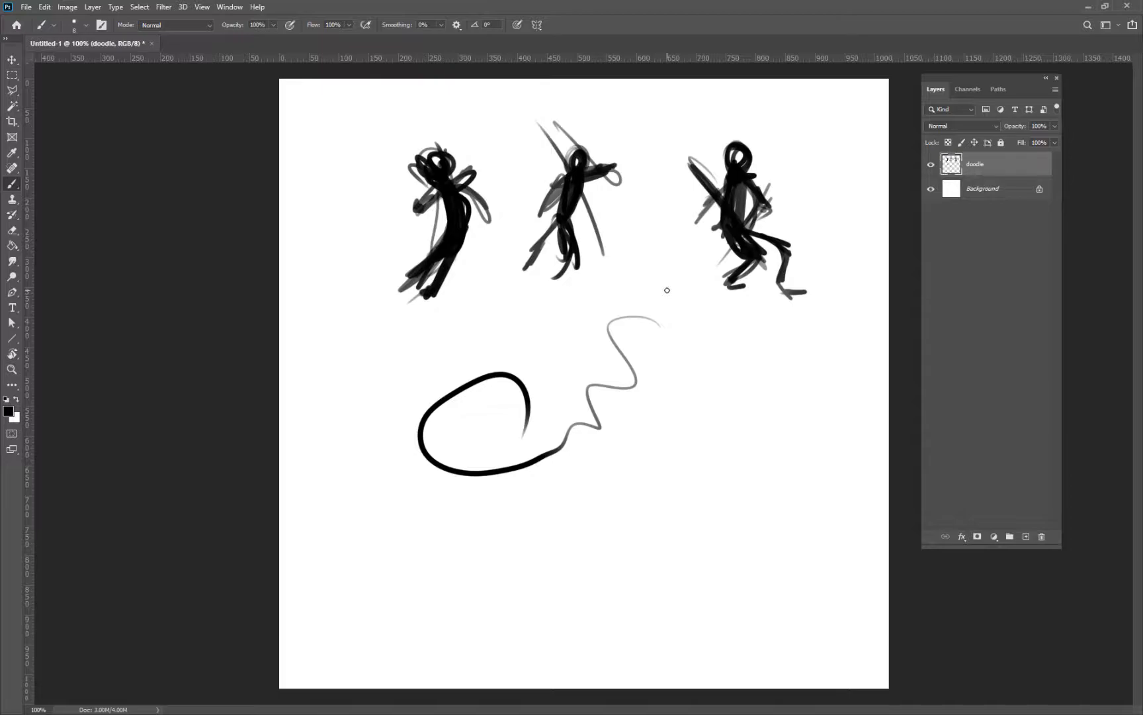
- Cut the first figure out of the doodle layer, paste it onto its own layer and move it toward the canvas's upper-left corner
{"action": "key", "text": "m"}
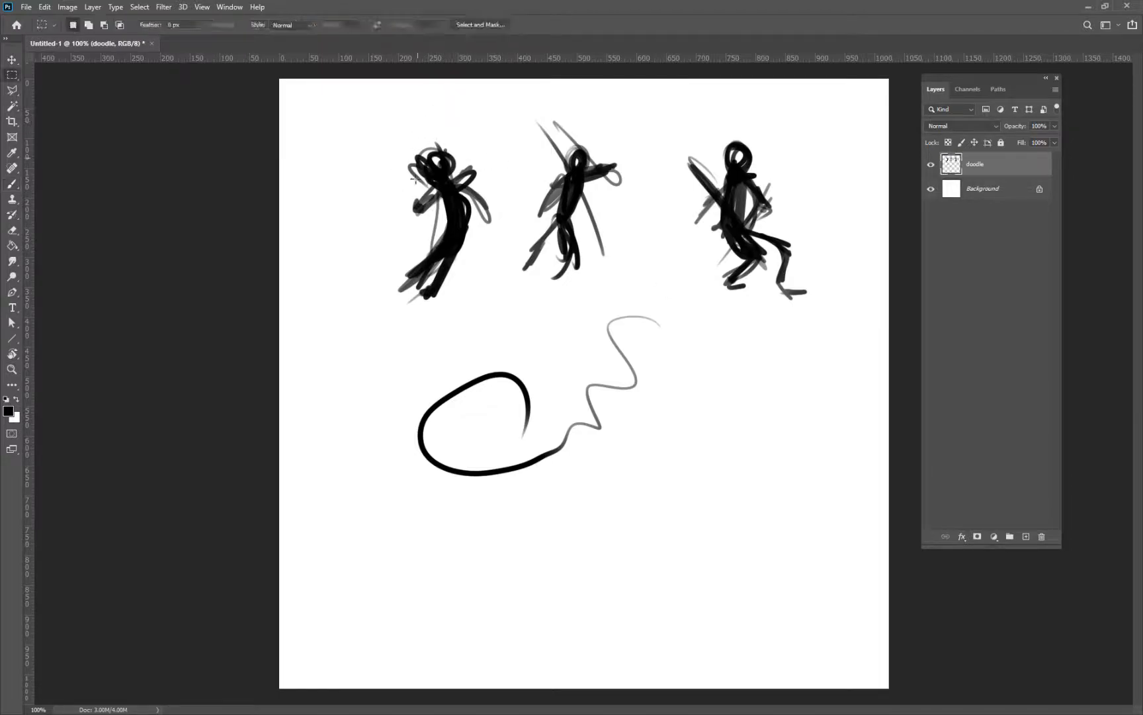
{"action": "left_click_drag", "start_coordinate": [353, 117], "coordinate": [507, 326]}
{"action": "key", "text": "ctrl+x"}
{"action": "key", "text": "ctrl+v"}
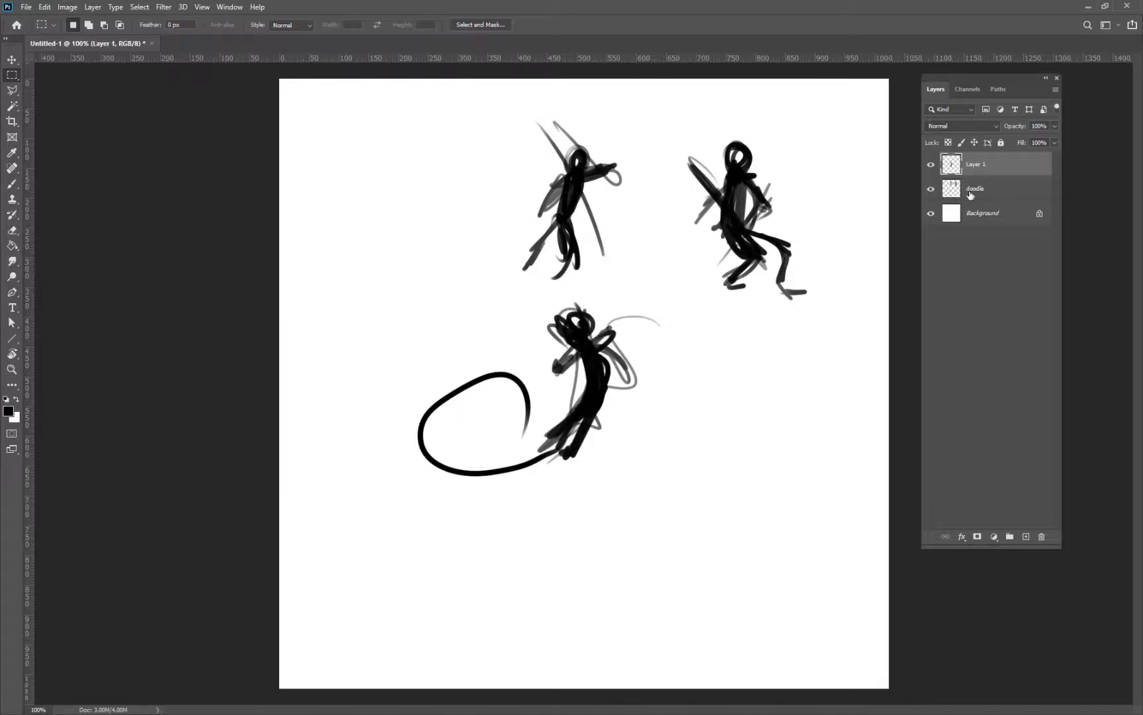
{"action": "key", "text": "v"}
{"action": "left_click_drag", "start_coordinate": [660, 384], "coordinate": [460, 197]}
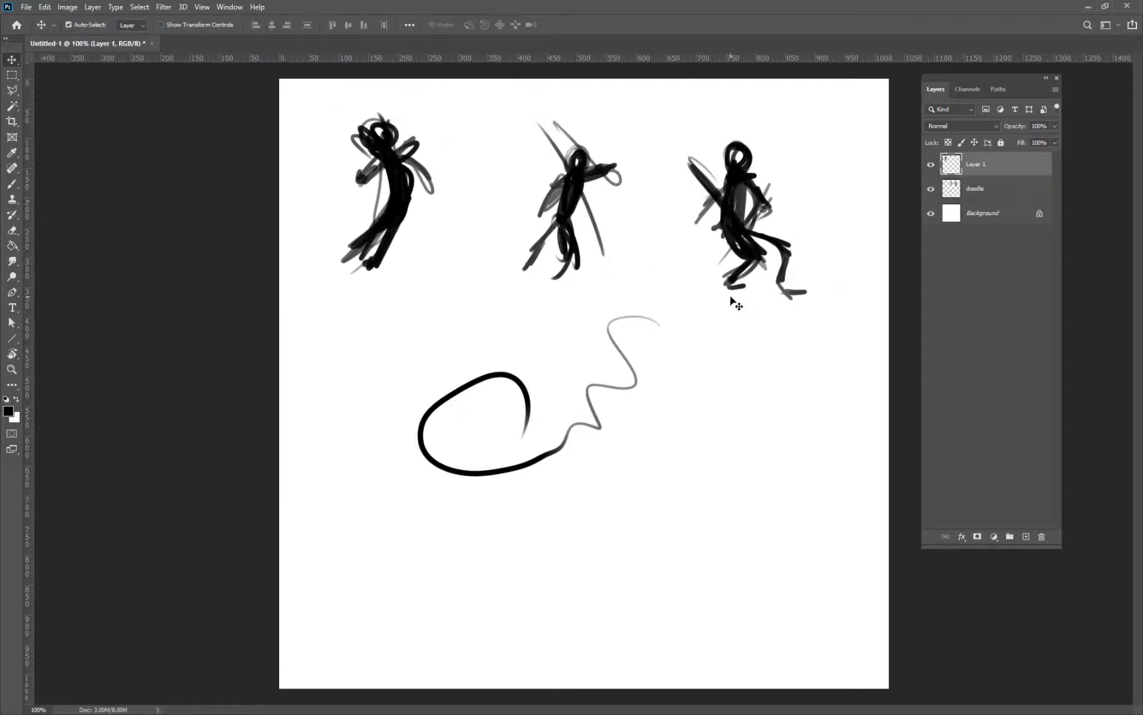
- Add a guide layout with 3 columns and 4 rows, and move the first figure up into the first cell
{"action": "left_click", "coordinate": [203, 6]}
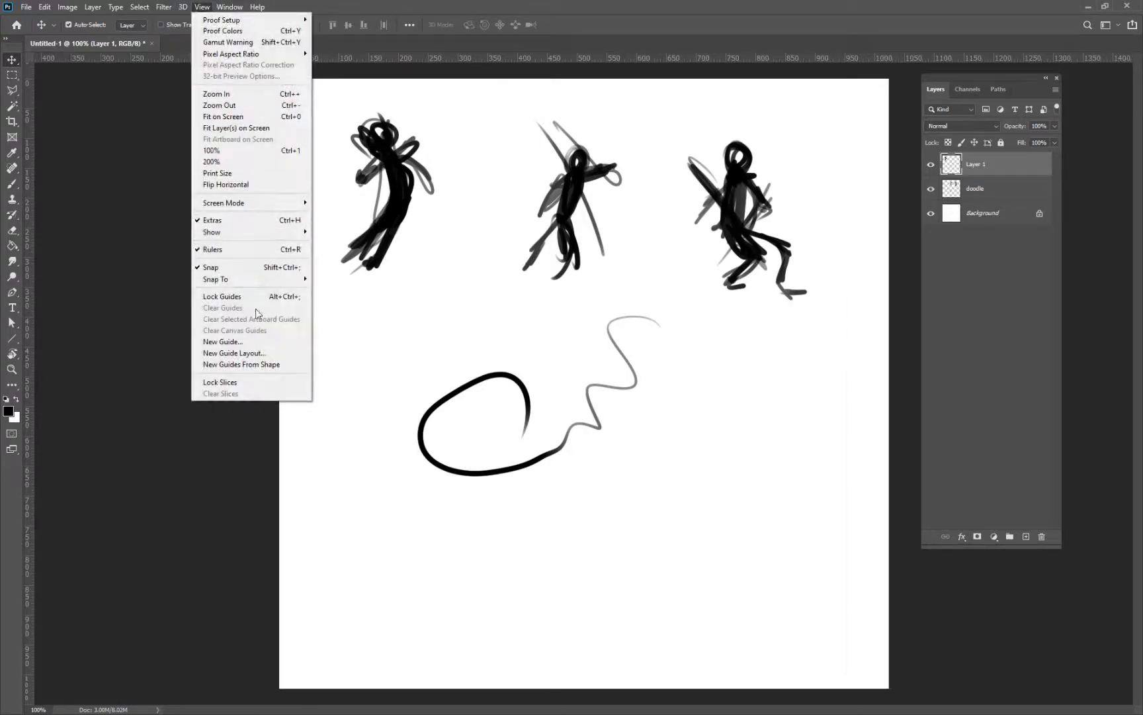
{"action": "left_click", "coordinate": [250, 354]}
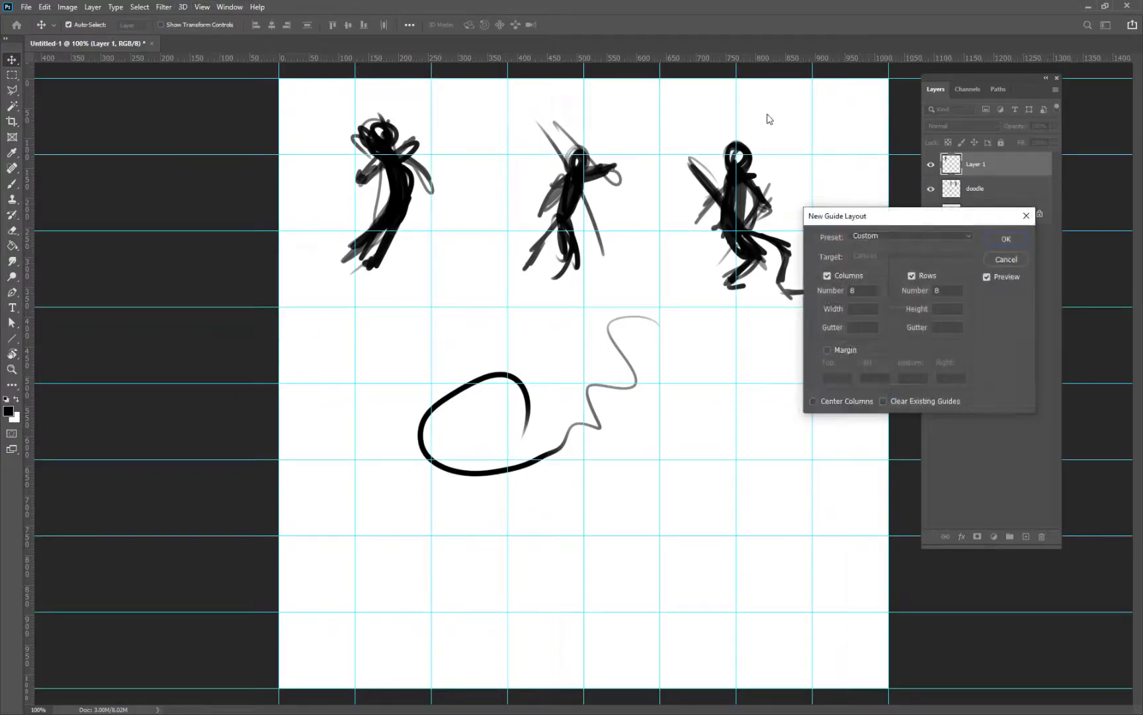
{"action": "left_click_drag", "start_coordinate": [865, 293], "coordinate": [777, 291]}
{"action": "type", "text": "3"}
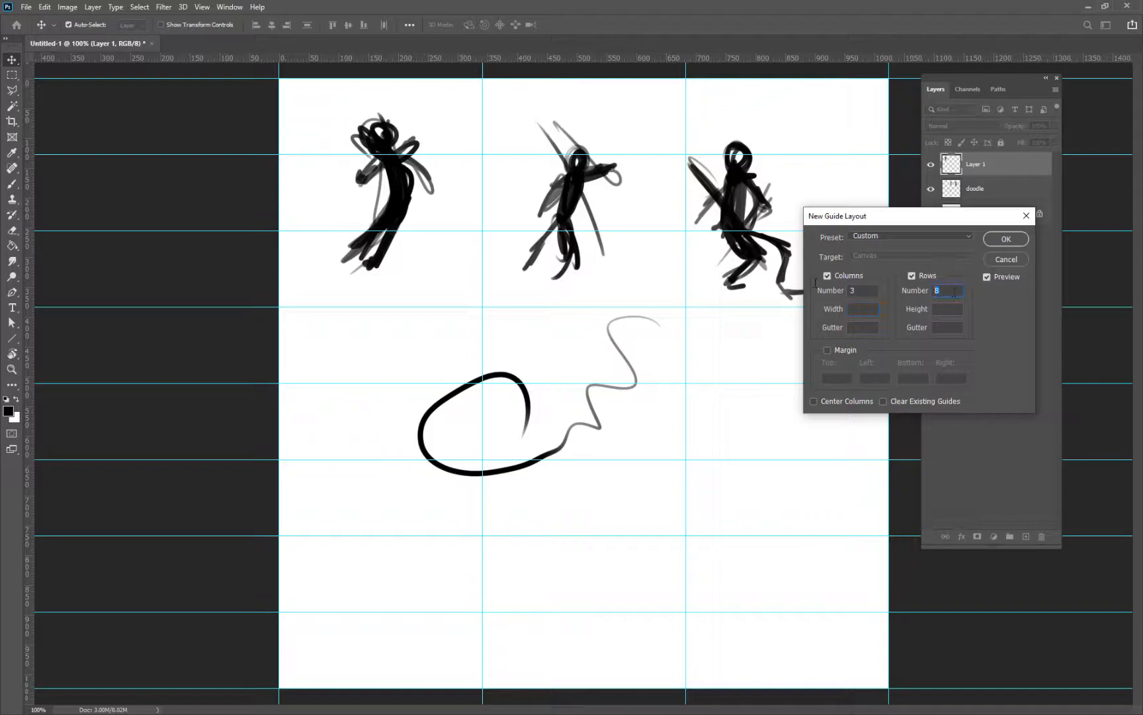
{"action": "type", "text": "4"}
{"action": "key", "text": "Return"}
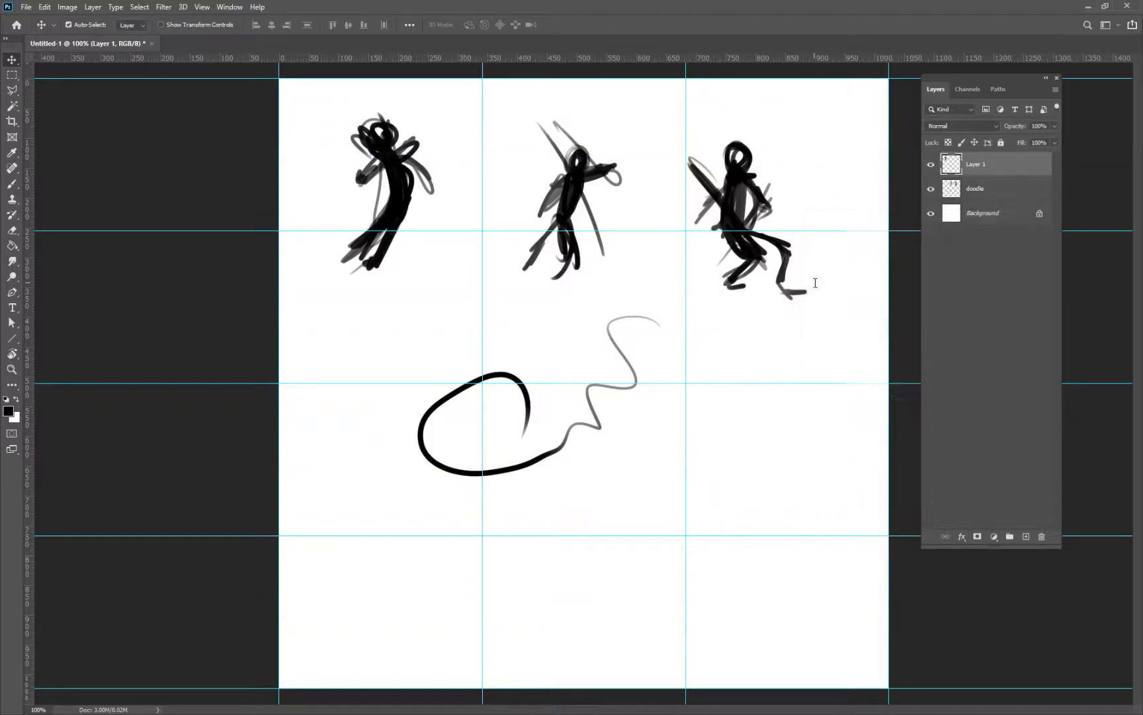
{"action": "left_click_drag", "start_coordinate": [417, 179], "coordinate": [416, 139]}
- Make a rectangular selection around the middle figure on the doodle layer
{"action": "left_click", "coordinate": [574, 205]}
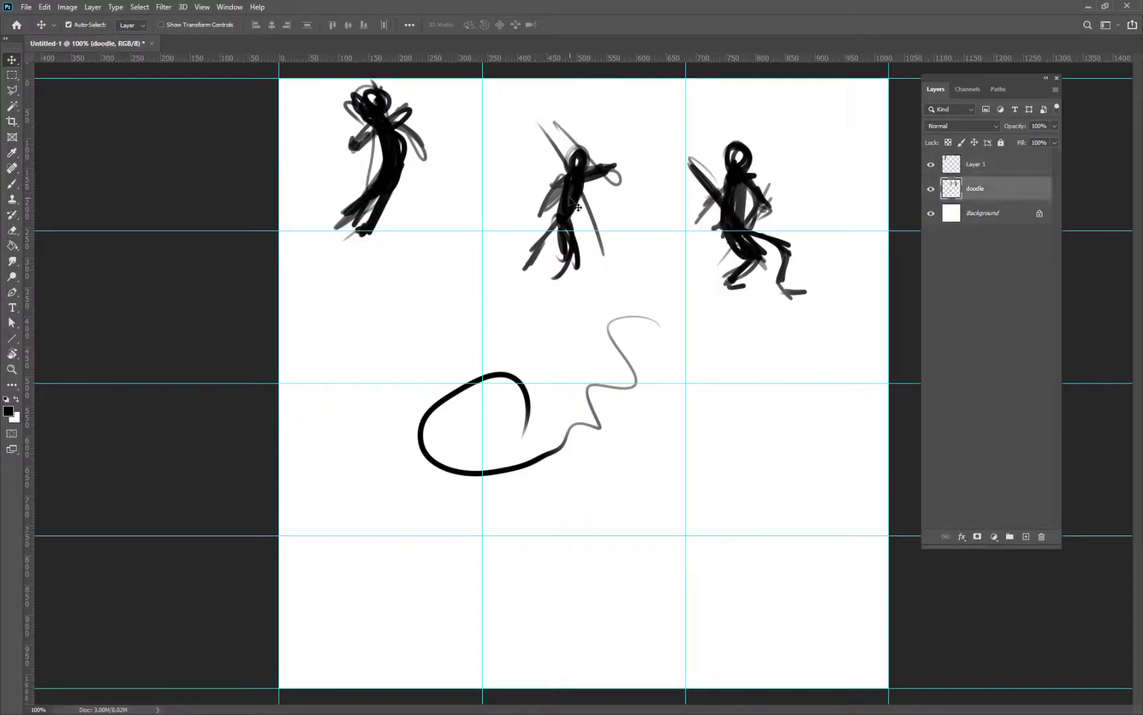
{"action": "key", "text": "m"}
{"action": "left_click_drag", "start_coordinate": [651, 100], "coordinate": [507, 296]}
{"action": "key", "text": "ctrl+x"}
{"action": "key", "text": "ctrl+shift+alt+n"}
{"action": "key", "text": "ctrl+v"}
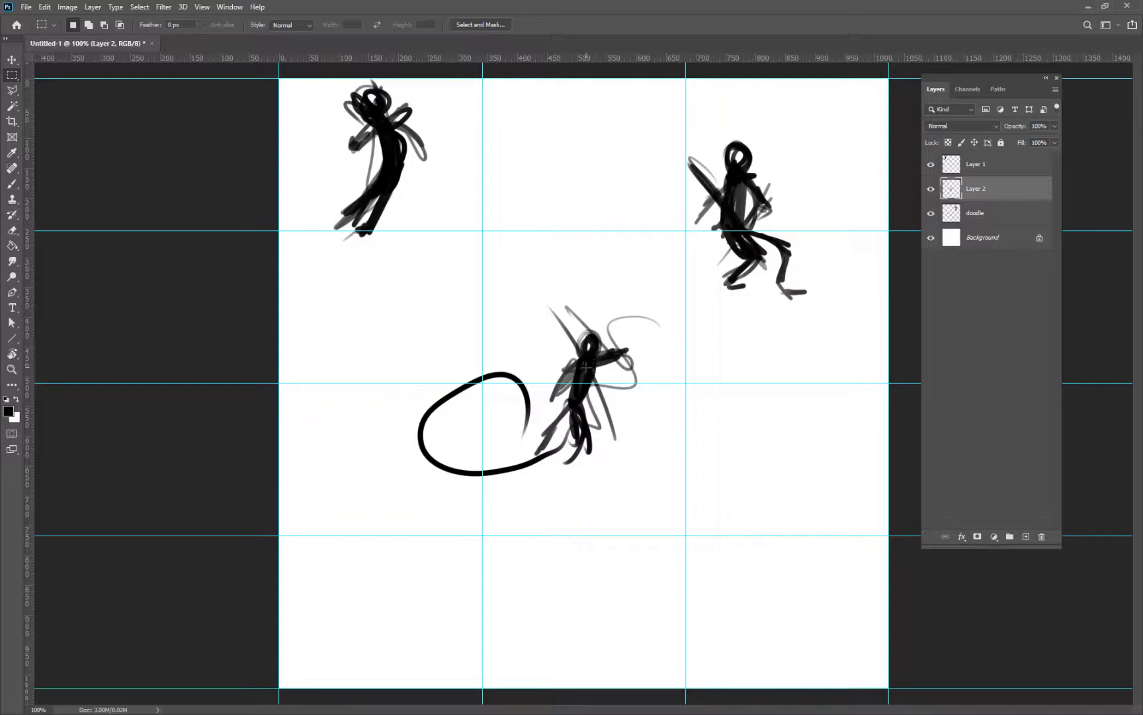
{"action": "key", "text": "ctrl+z"}
{"action": "key", "text": "ctrl+z"}
{"action": "key", "text": "ctrl+z"}
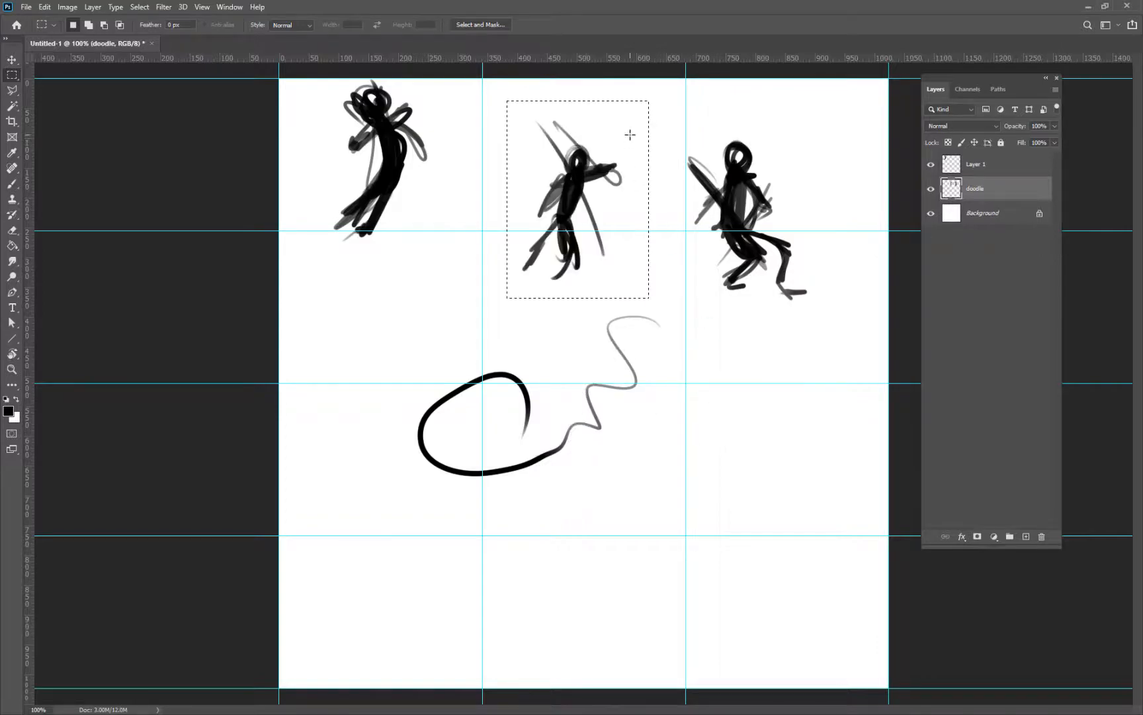
- Cut the selected middle figure, paste it in place on its own layer and move it up into the top-middle guide cell
{"action": "key", "text": "ctrl+x"}
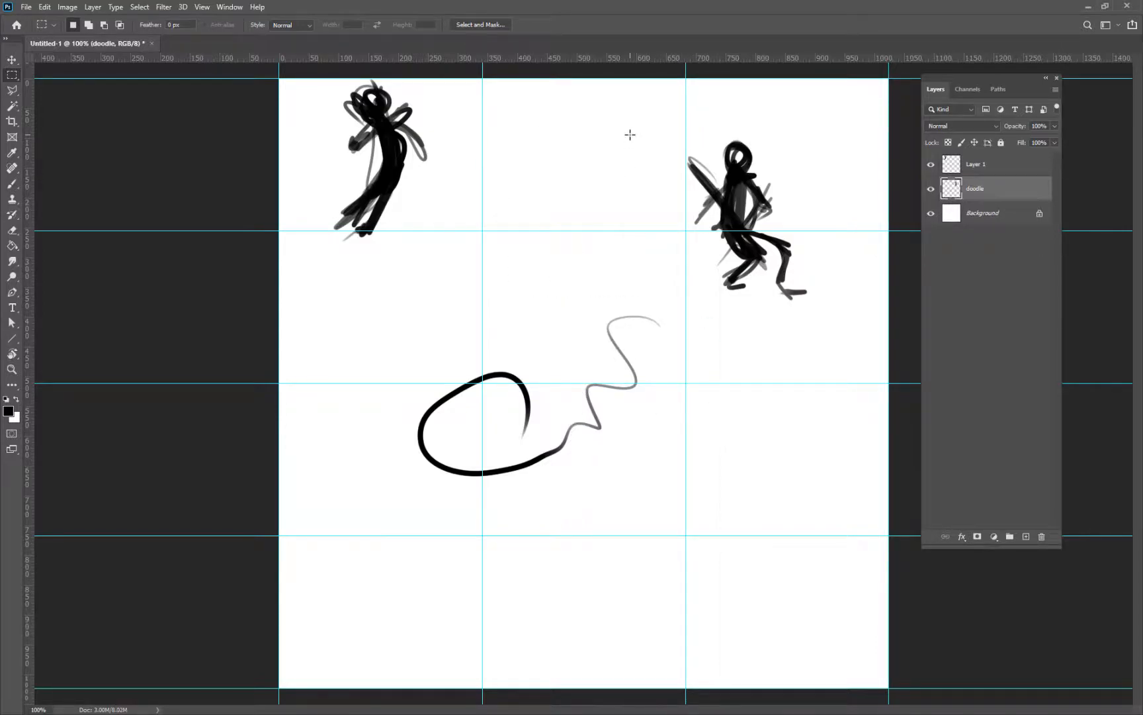
{"action": "key", "text": "ctrl+shift+v"}
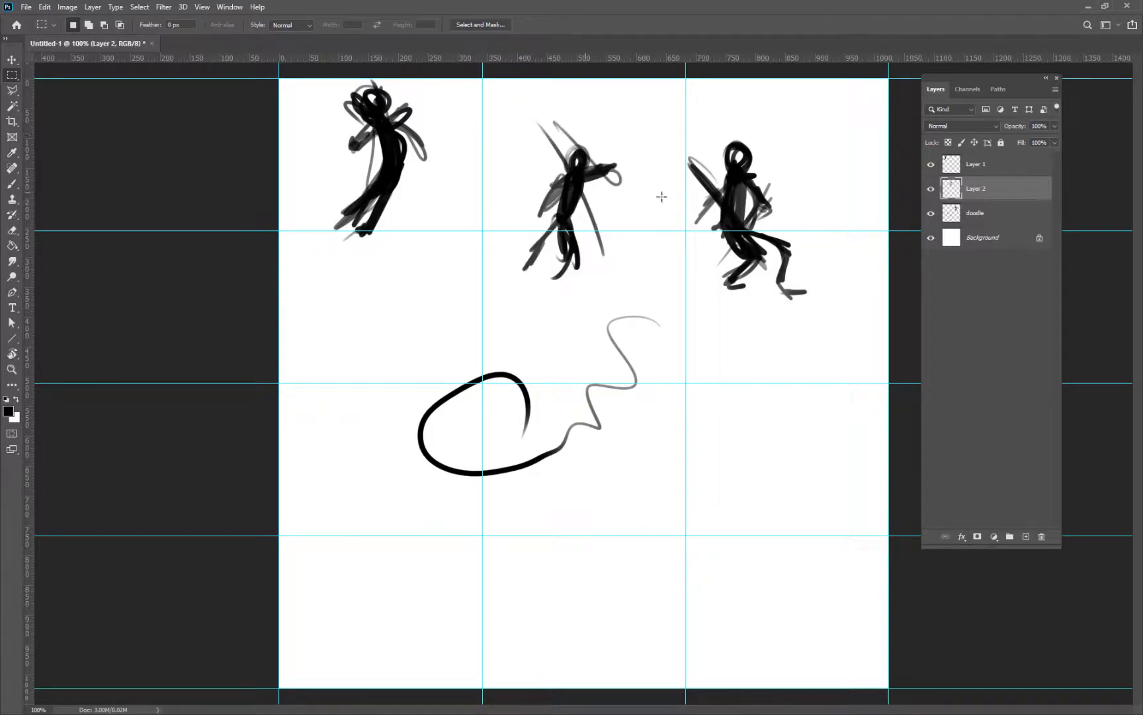
{"action": "key", "text": "v"}
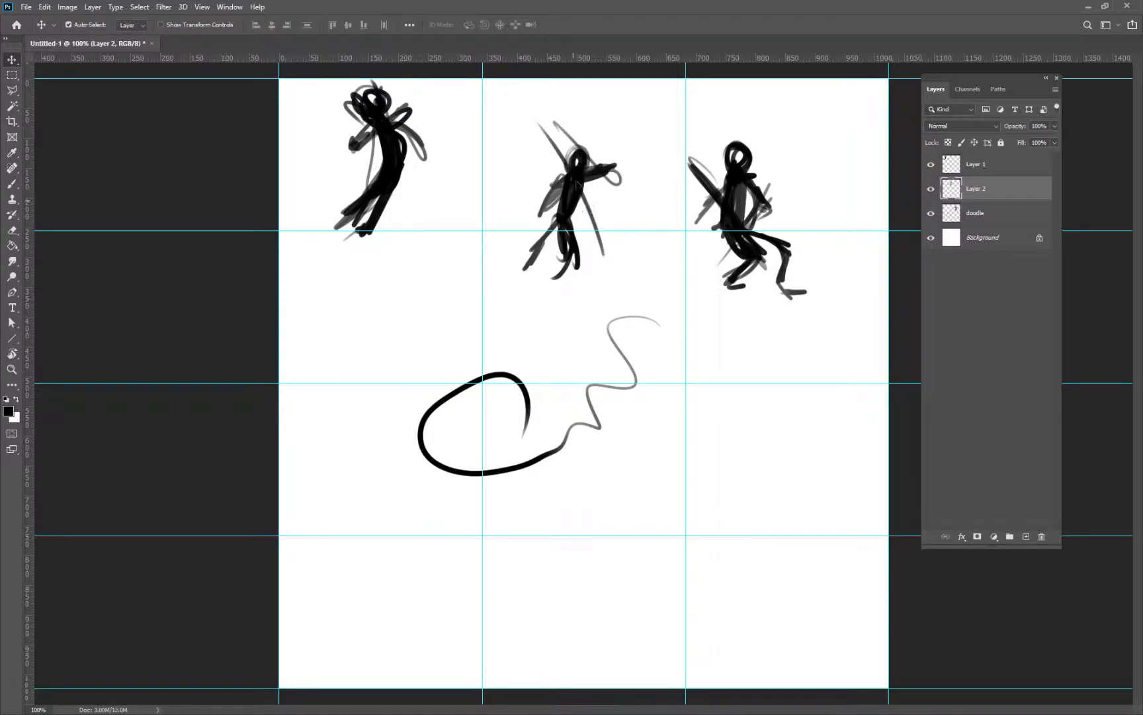
{"action": "left_click_drag", "start_coordinate": [573, 206], "coordinate": [578, 166]}
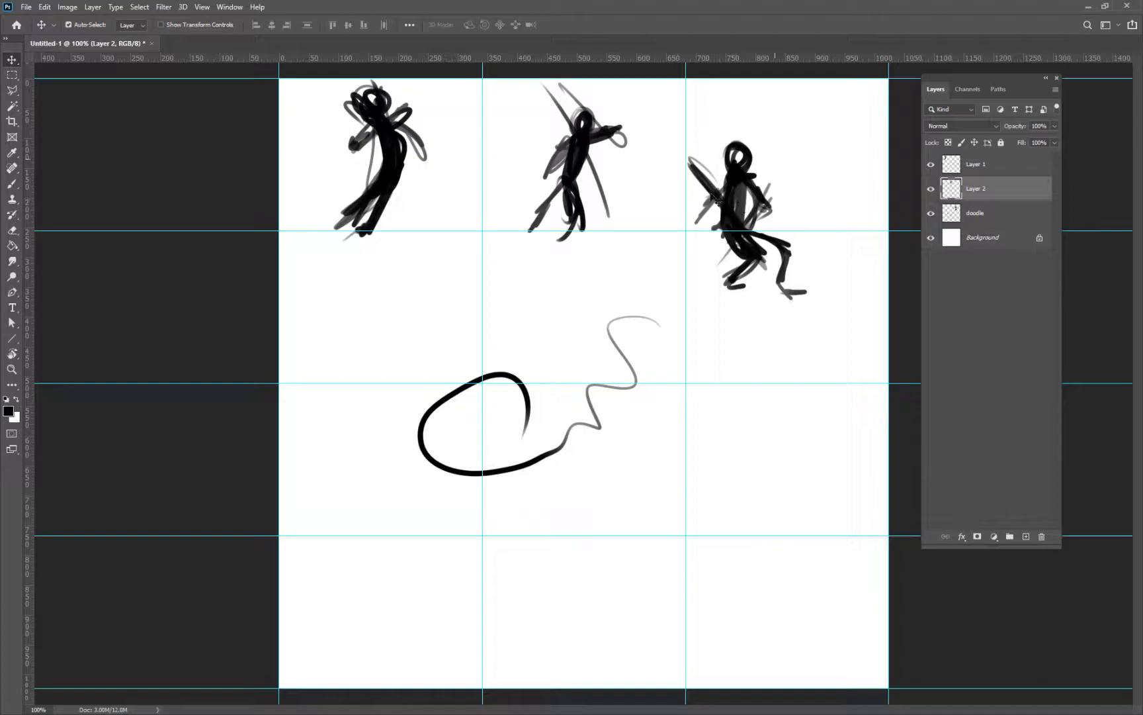
- Move the doodle layer up so that the crouching figure sits inside the top-right guide cell
{"action": "left_click", "coordinate": [860, 188]}
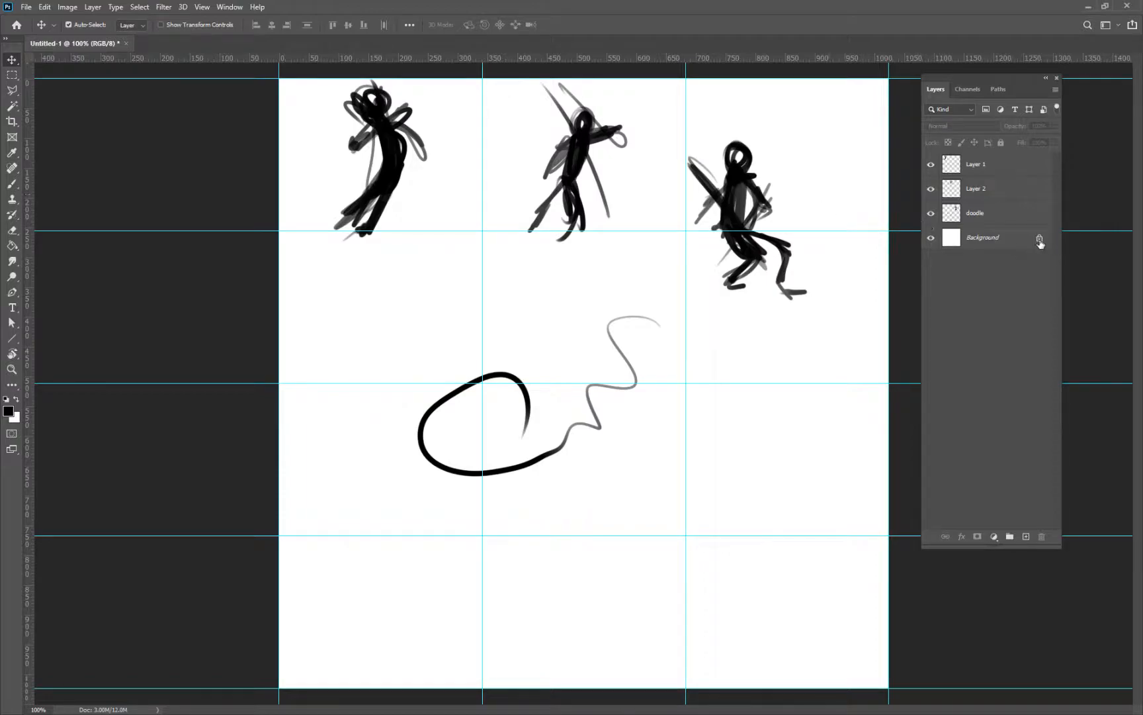
{"action": "left_click", "coordinate": [595, 175]}
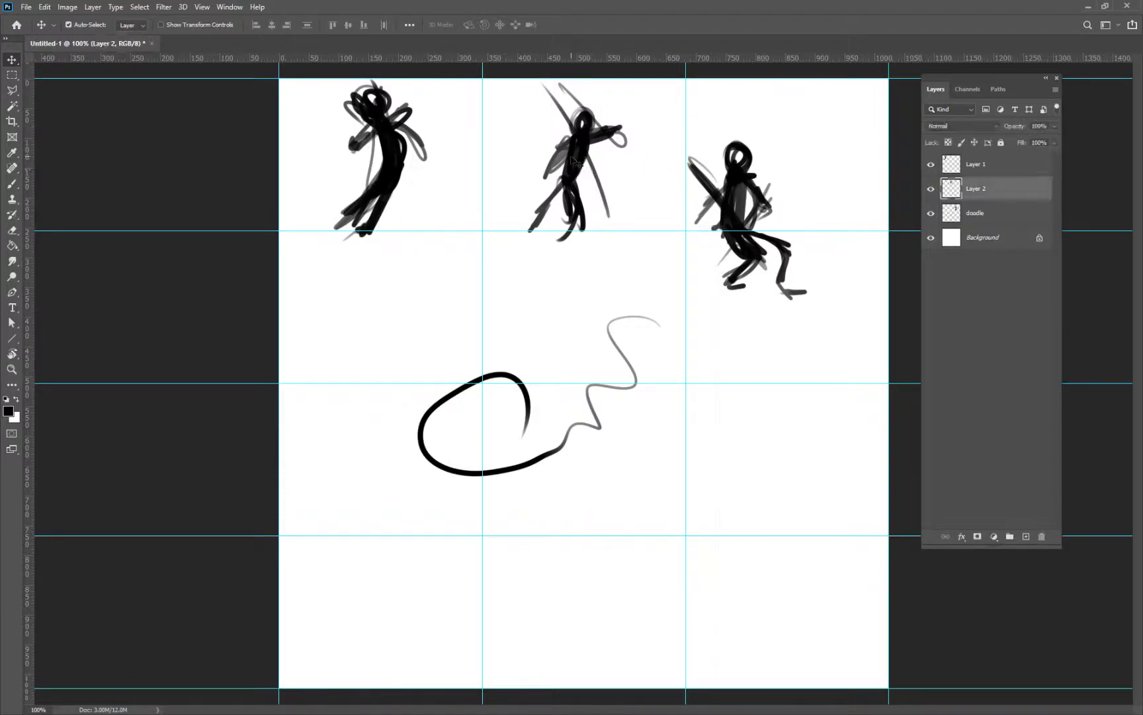
{"action": "left_click", "coordinate": [413, 152]}
{"action": "left_click_drag", "start_coordinate": [738, 183], "coordinate": [749, 122]}
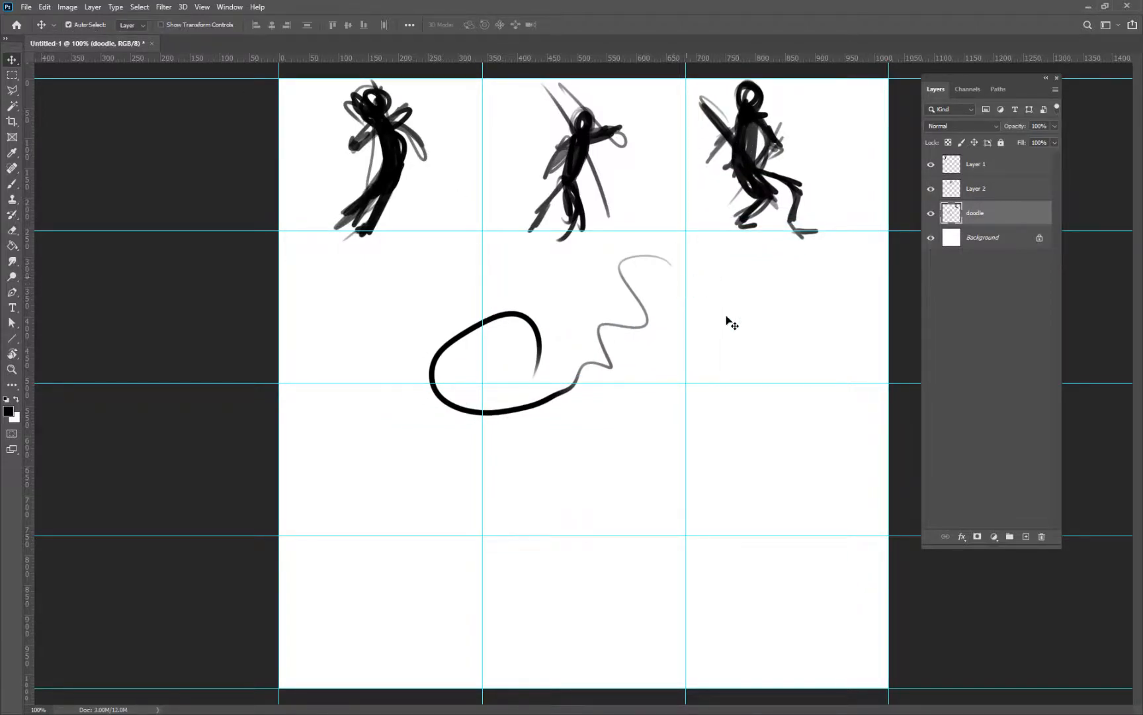
- Delete the loop and squiggle below the figures through a rectangular selection, and undo the deletion and the selection
{"action": "key", "text": "m"}
{"action": "left_click_drag", "start_coordinate": [766, 490], "coordinate": [373, 245]}
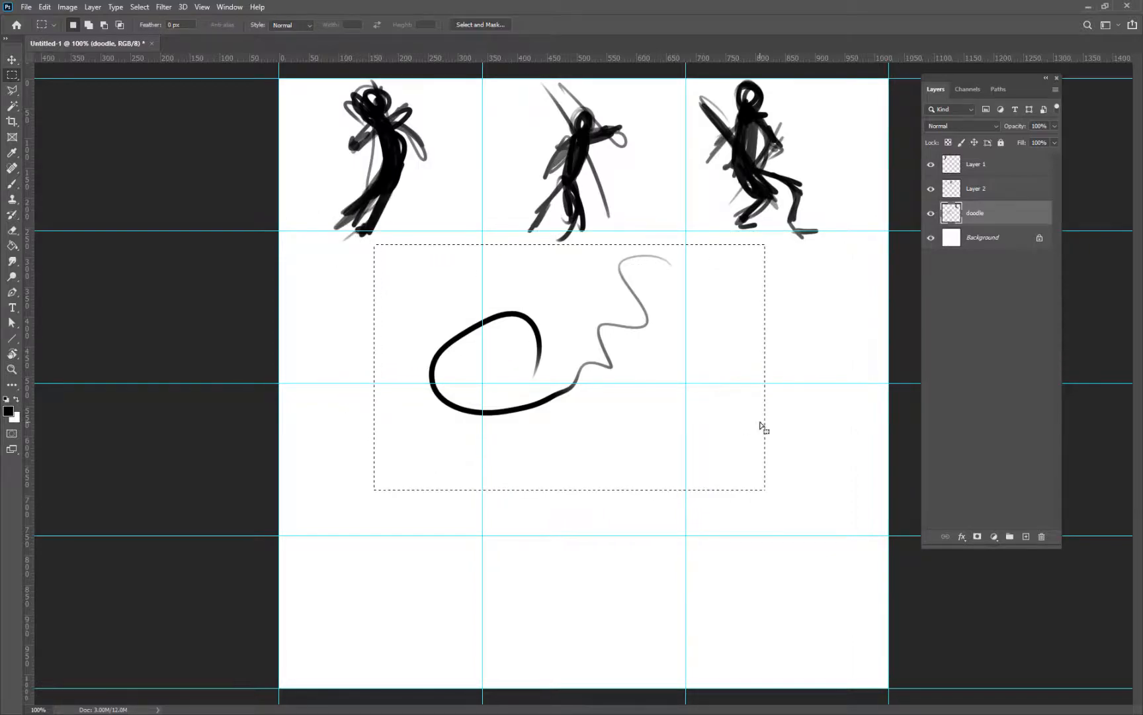
{"action": "key", "text": "Delete"}
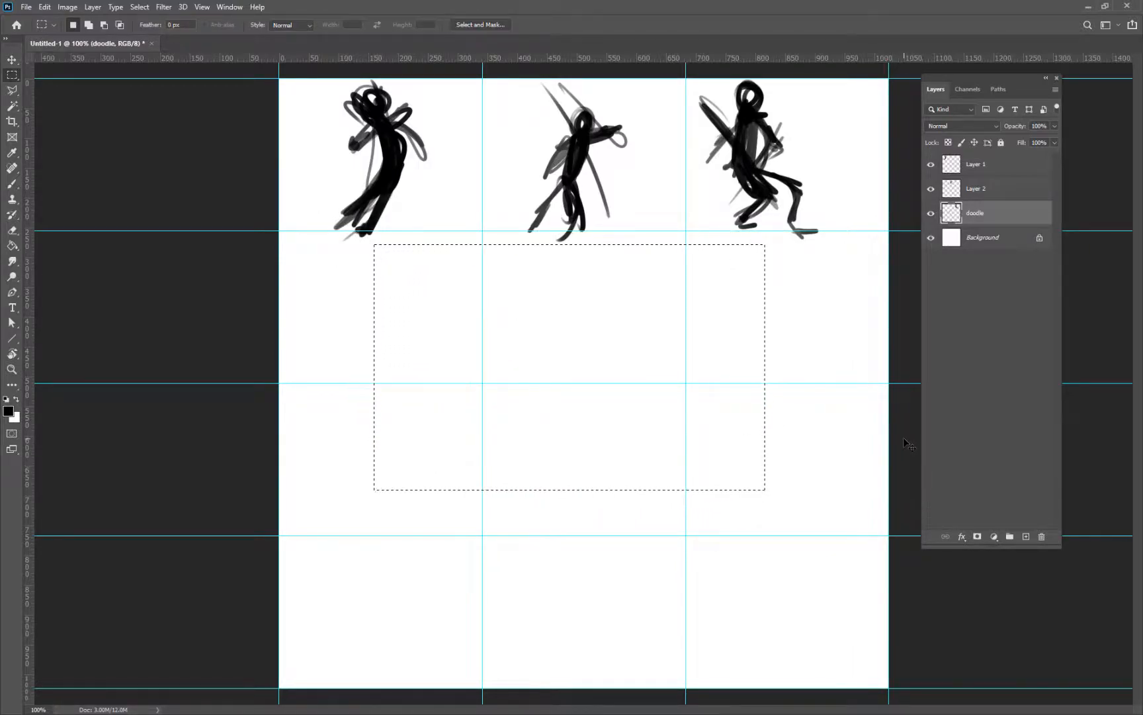
{"action": "key", "text": "ctrl+z"}
{"action": "key", "text": "ctrl+z"}
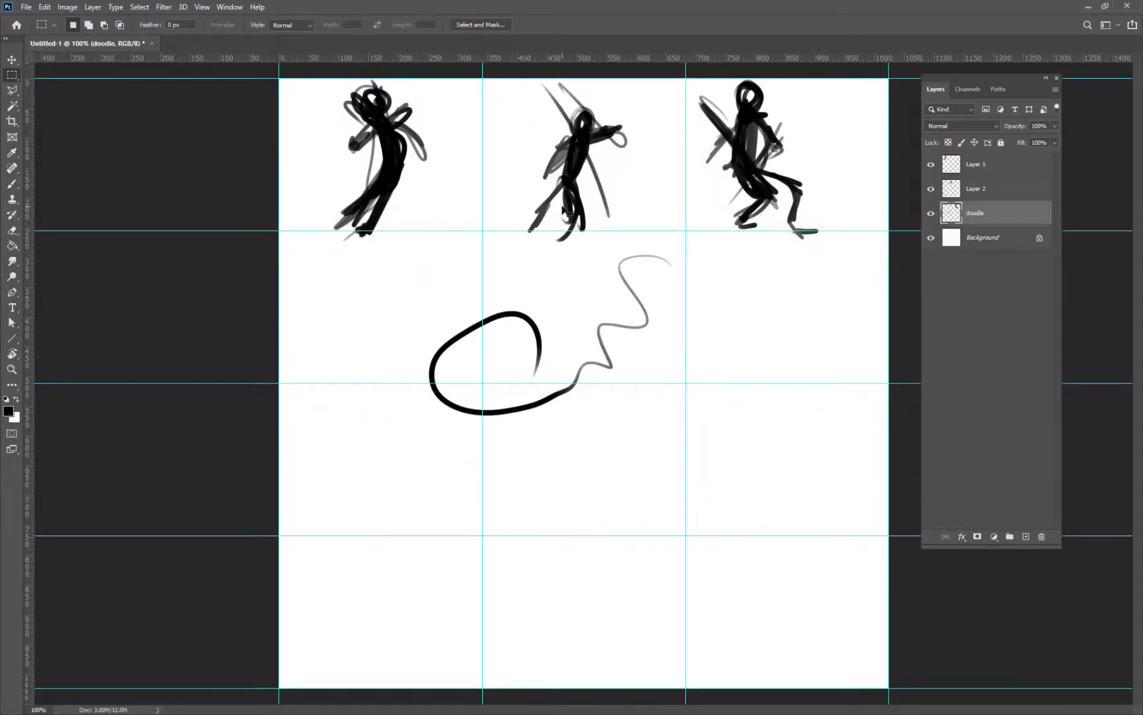
- Paste the previously cut middle figure twice onto new layers and undo both pastes
{"action": "key", "text": "ctrl+v"}
{"action": "key", "text": "ctrl+v"}
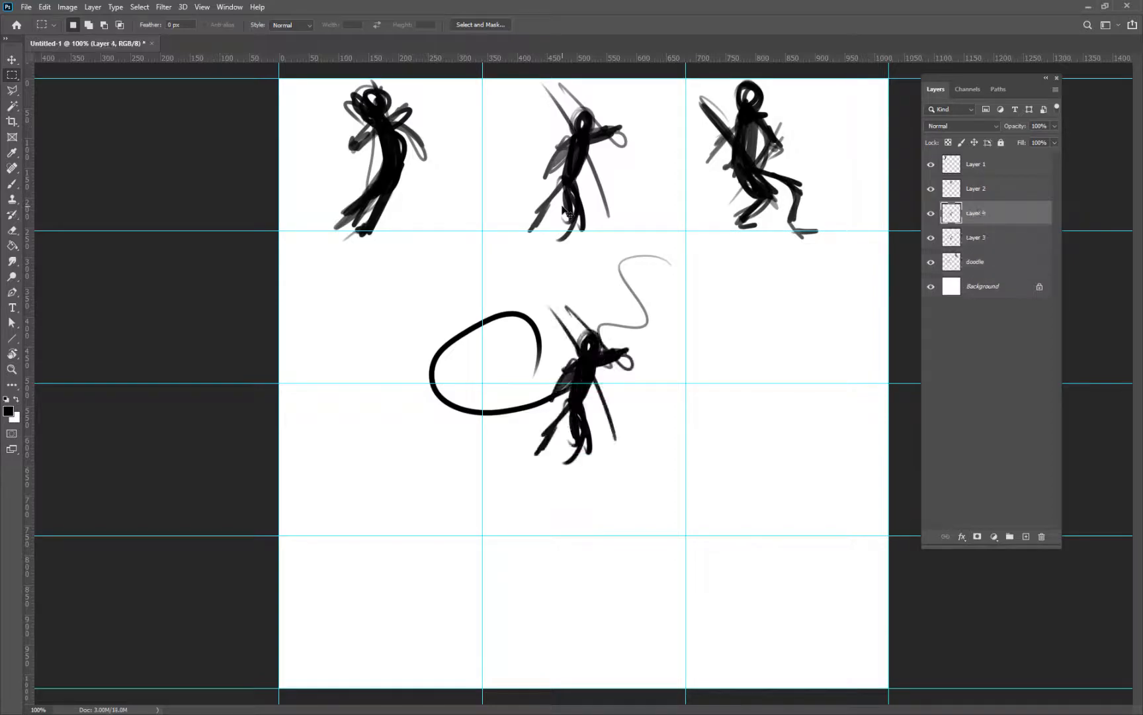
{"action": "key", "text": "ctrl+z"}
{"action": "key", "text": "ctrl+z"}
{"action": "key", "text": "ctrl+y"}
{"action": "key", "text": "ctrl+y"}
{"action": "key", "text": "ctrl+y"}
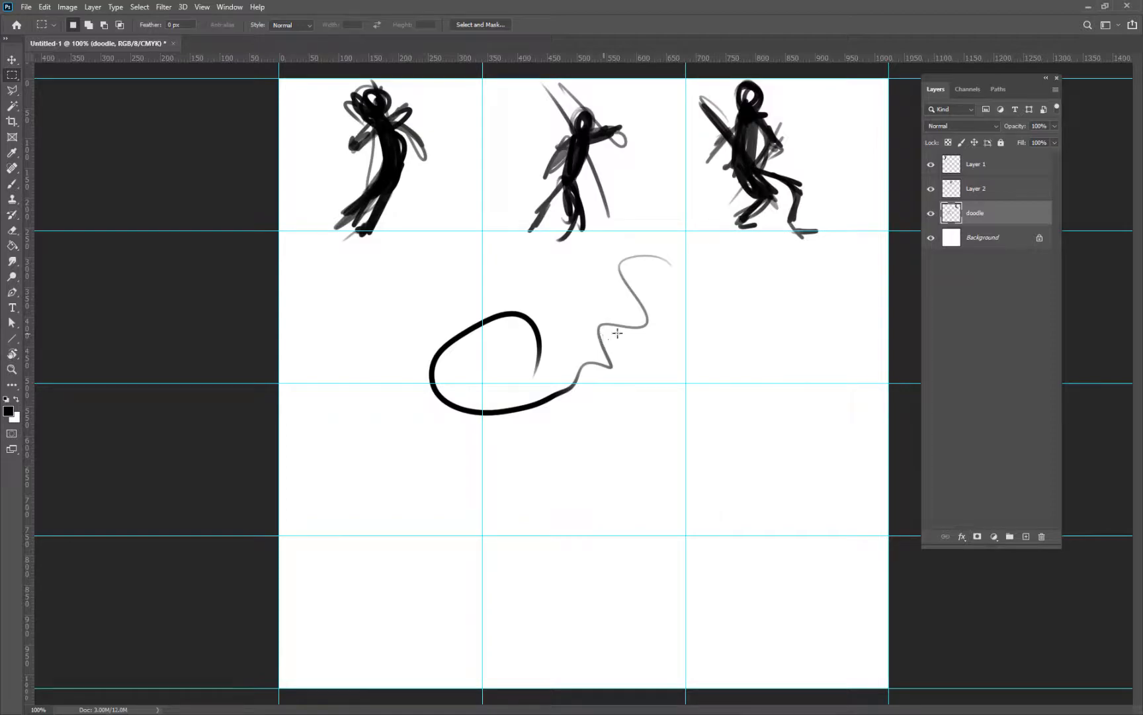
- Select the loop and squiggle on the doodle layer with a rectangular marquee, delete them and clear the selection
{"action": "left_click_drag", "start_coordinate": [694, 243], "coordinate": [402, 502]}
{"action": "key", "text": "Delete"}
{"action": "key", "text": "ctrl+d"}
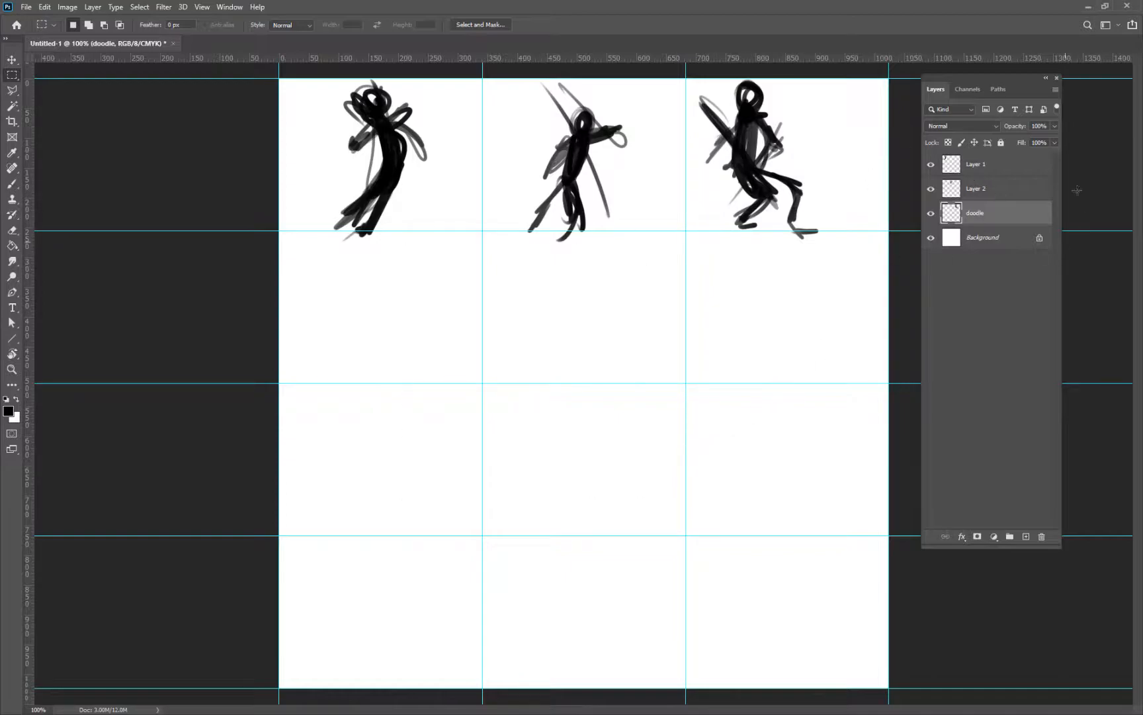
- Scale the Layer 1, Layer 2 and doodle figures down together so they fit within the height of the first guide row
{"action": "left_click", "coordinate": [974, 165], "text": "shift"}
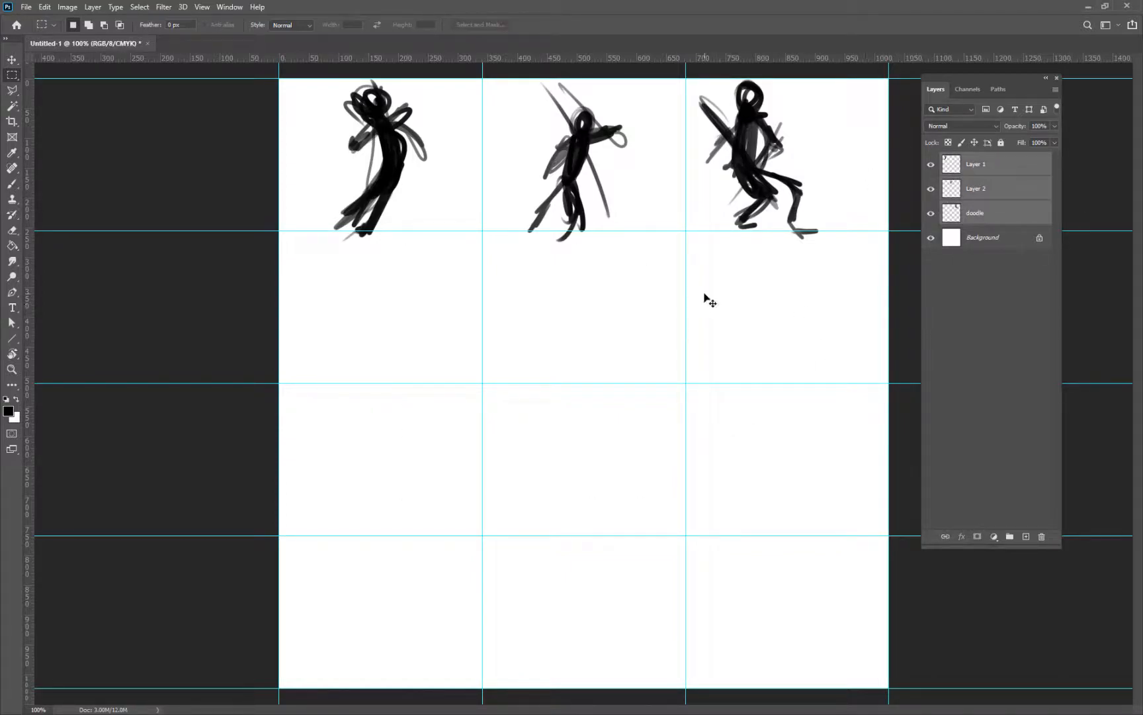
{"action": "left_click", "coordinate": [1012, 174]}
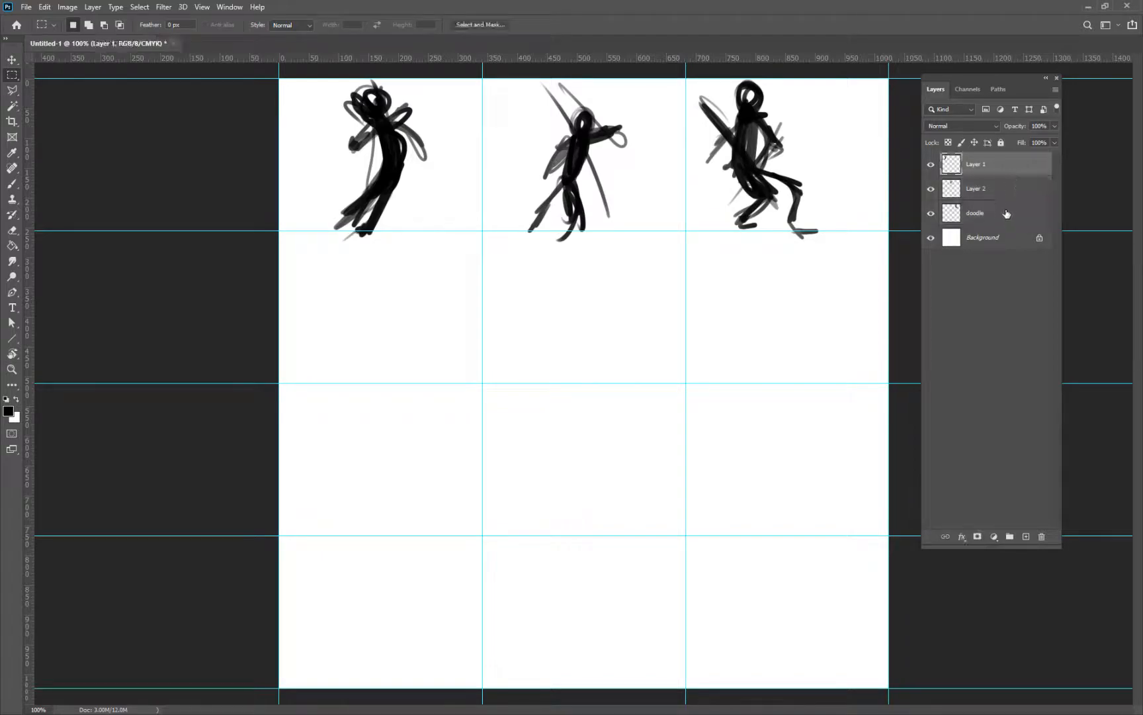
{"action": "left_click", "coordinate": [1009, 185]}
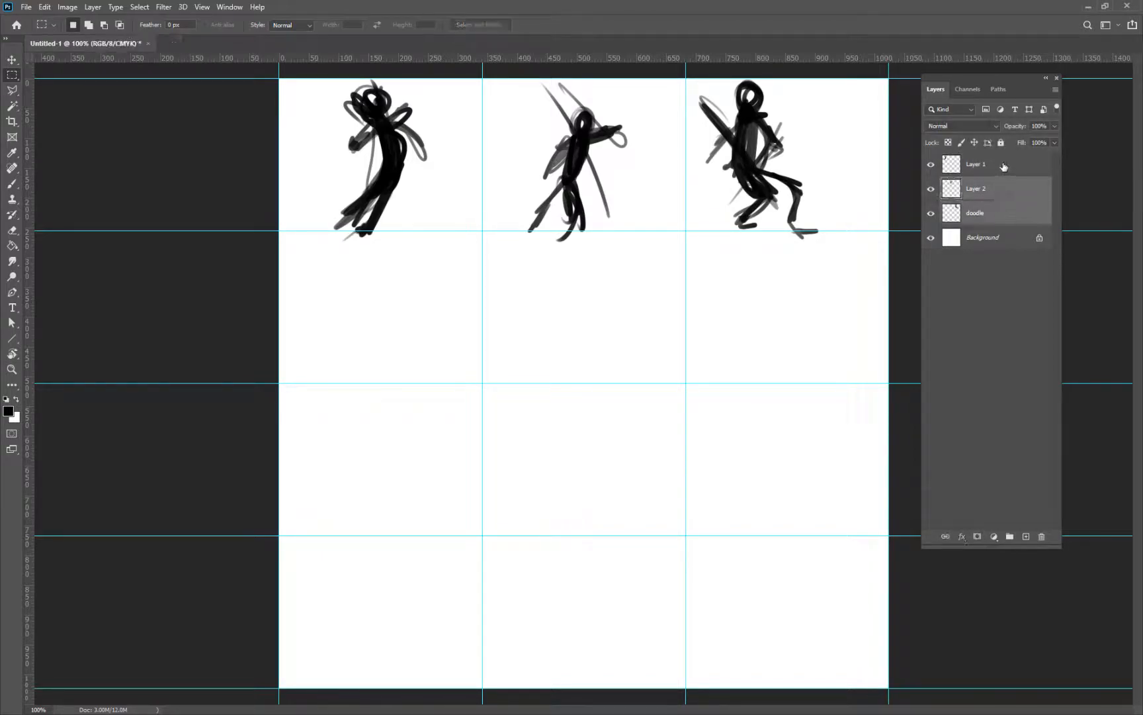
{"action": "left_click", "coordinate": [1022, 213]}
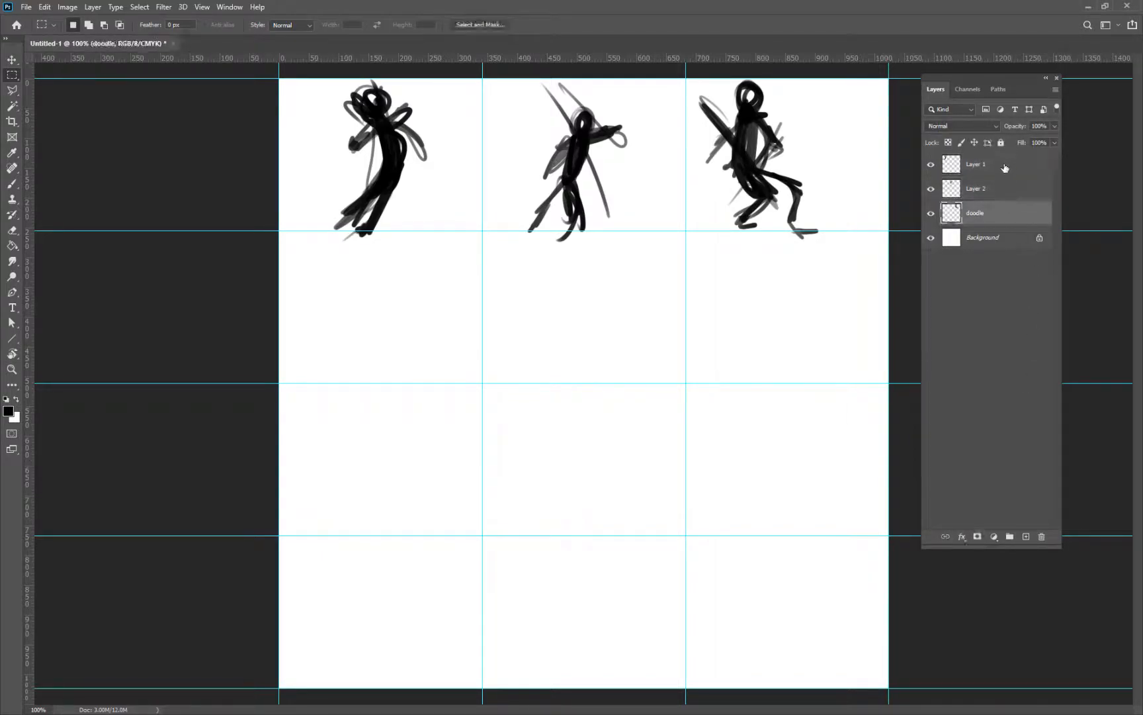
{"action": "left_click", "coordinate": [1006, 164], "text": "shift"}
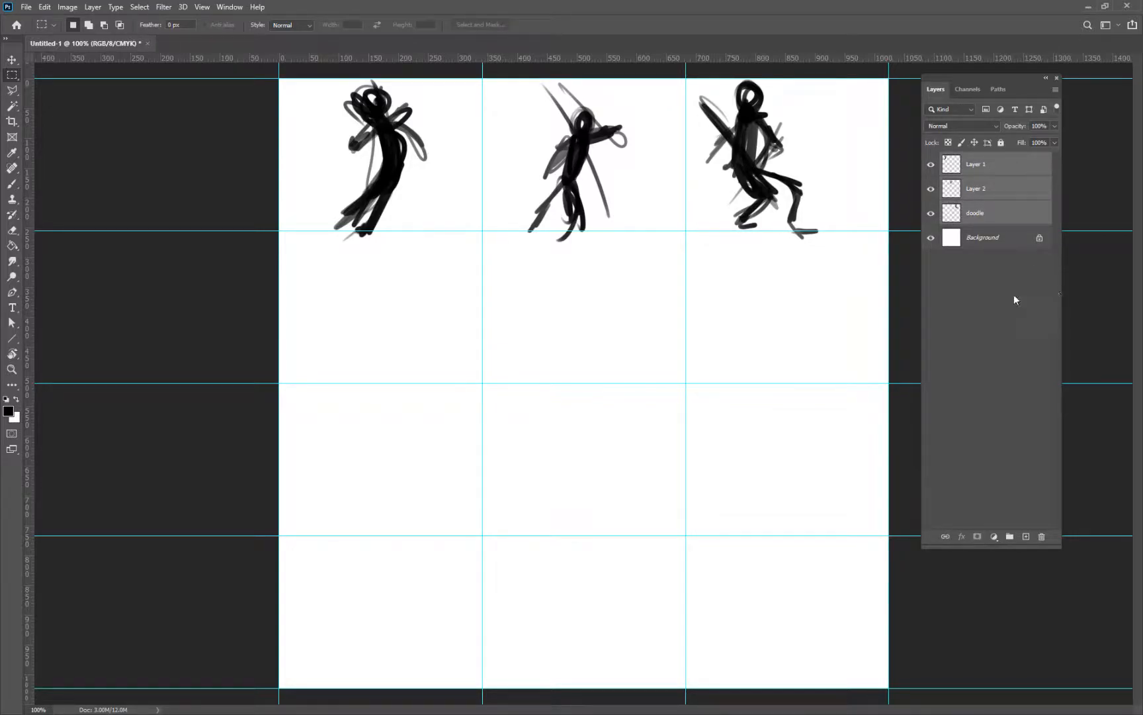
{"action": "key", "text": "ctrl+t"}
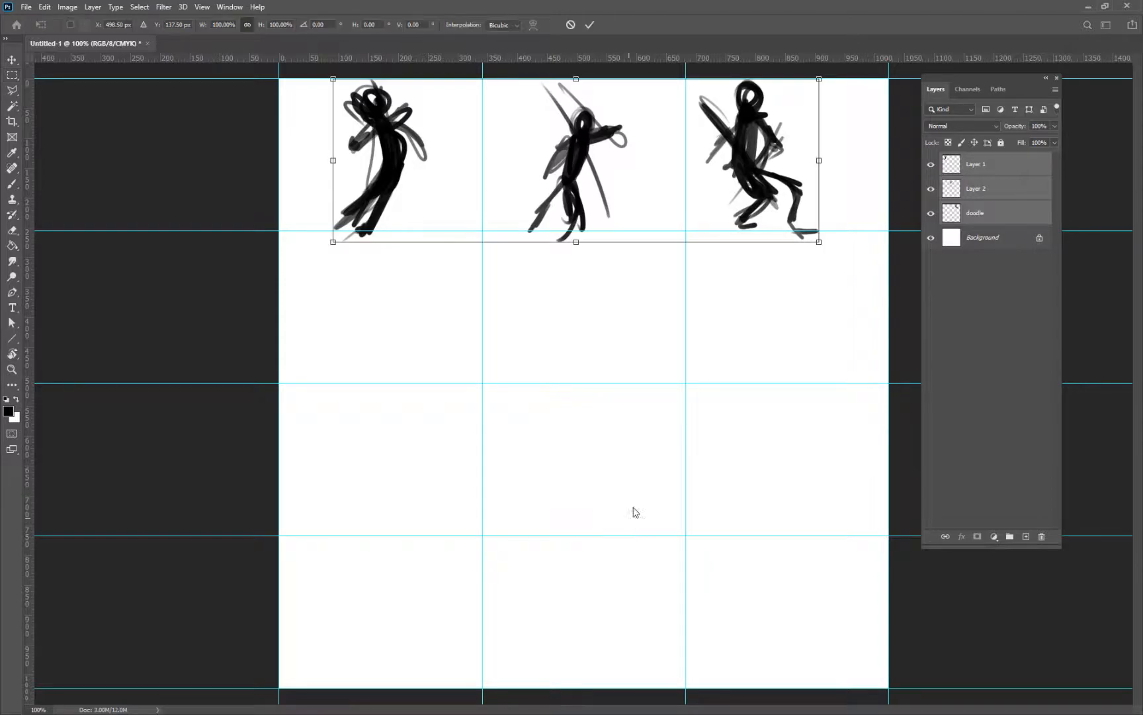
{"action": "left_click_drag", "start_coordinate": [334, 240], "coordinate": [356, 216]}
{"action": "key", "text": "Return"}
{"action": "key", "text": "ctrl+t"}
{"action": "mouse_move", "coordinate": [814, 83]}
{"action": "left_mouse_down"}
{"action": "mouse_move", "coordinate": [819, 69]}
{"action": "mouse_move", "coordinate": [808, 84]}
{"action": "left_mouse_up"}
{"action": "key", "text": "Return"}
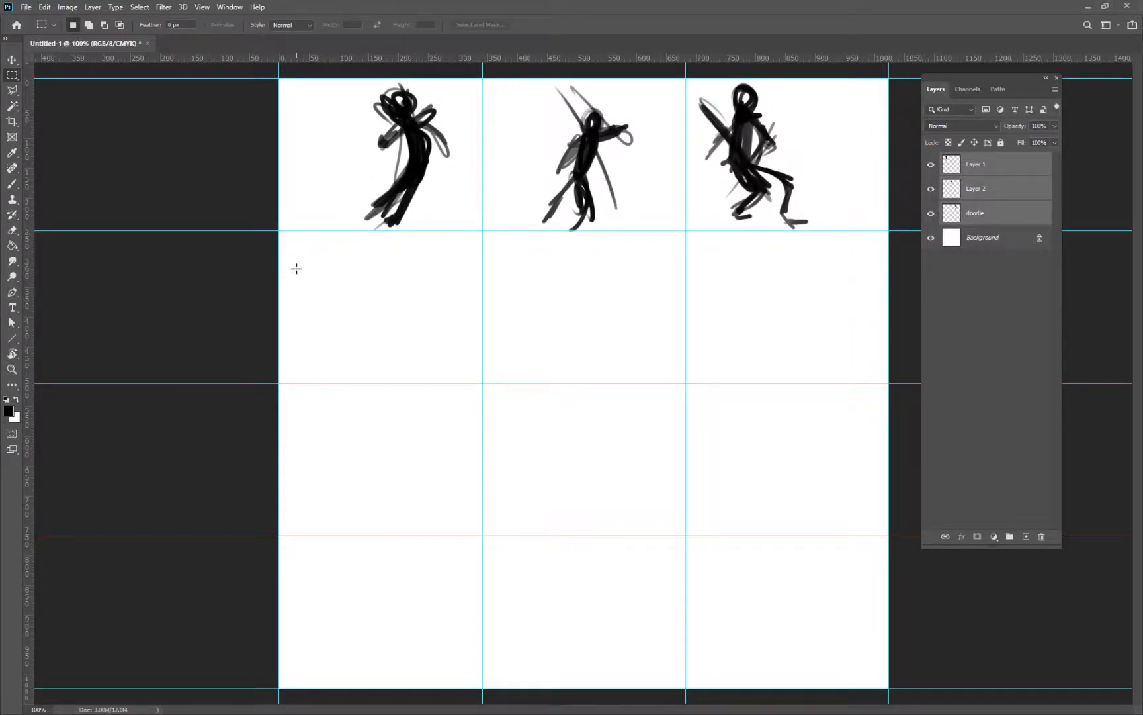
- Move the first figure slightly left within its top-left guide cell and deselect its layer
{"action": "key", "text": "v"}
{"action": "left_click_drag", "start_coordinate": [423, 166], "coordinate": [390, 164]}
{"action": "left_click", "coordinate": [674, 349]}
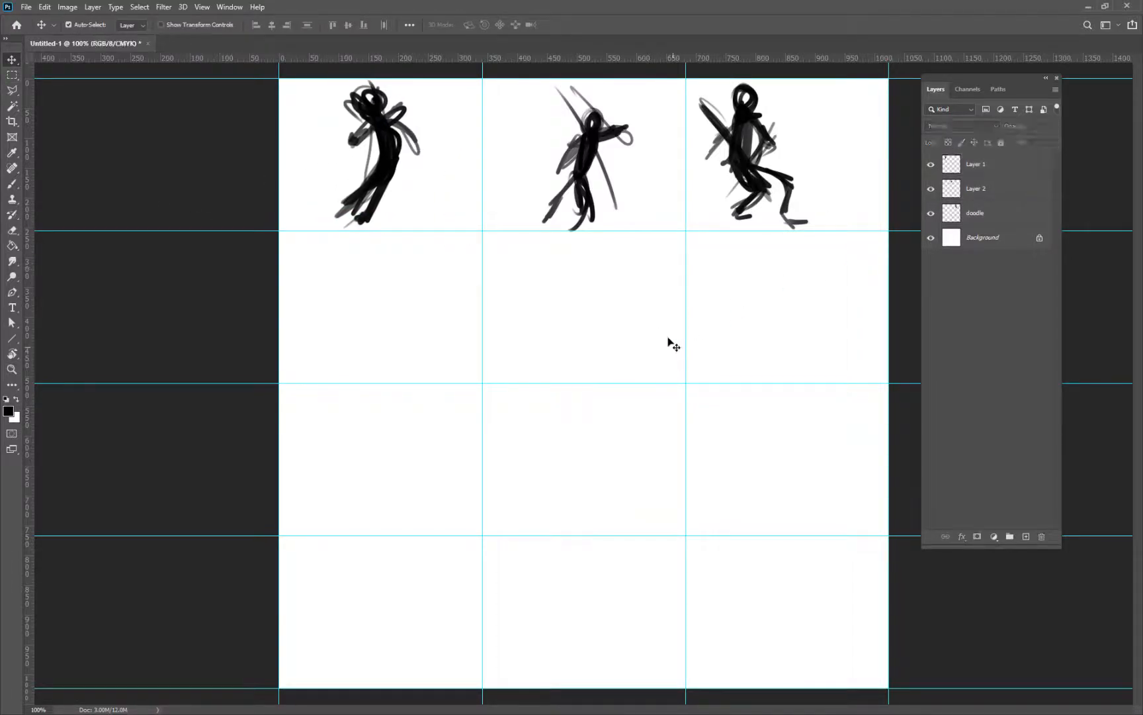
- Convert the locked Background into a regular layer and lock all of its properties again
{"action": "left_click", "coordinate": [1040, 238]}
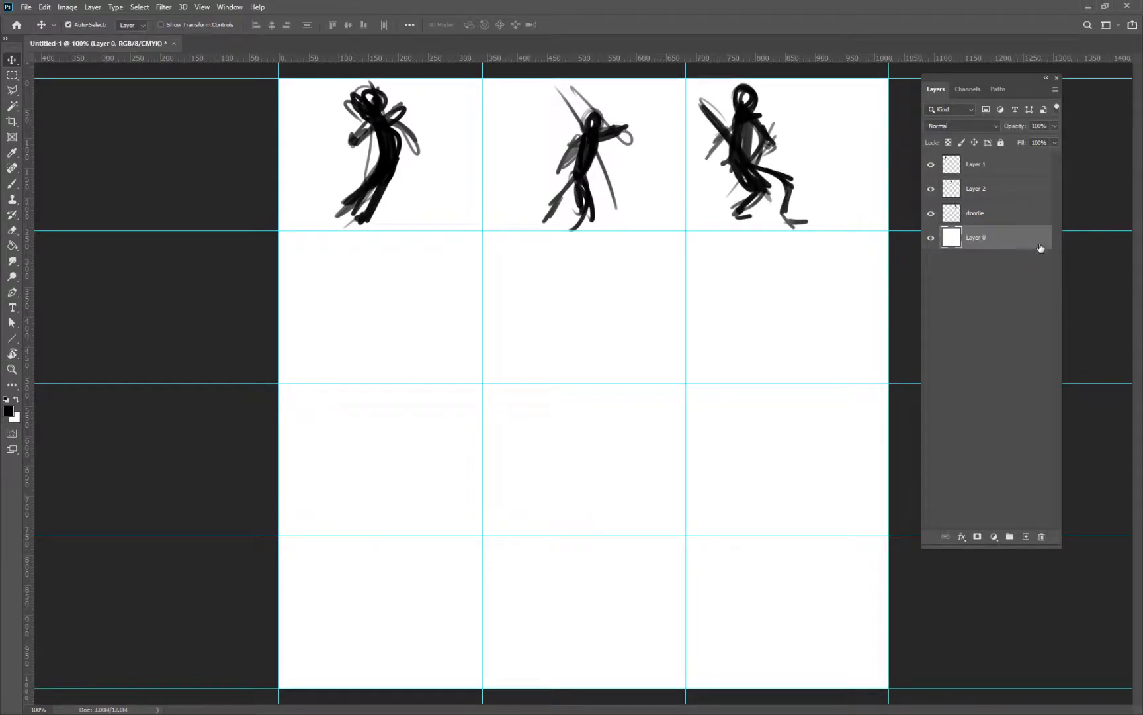
{"action": "left_click", "coordinate": [1000, 142]}
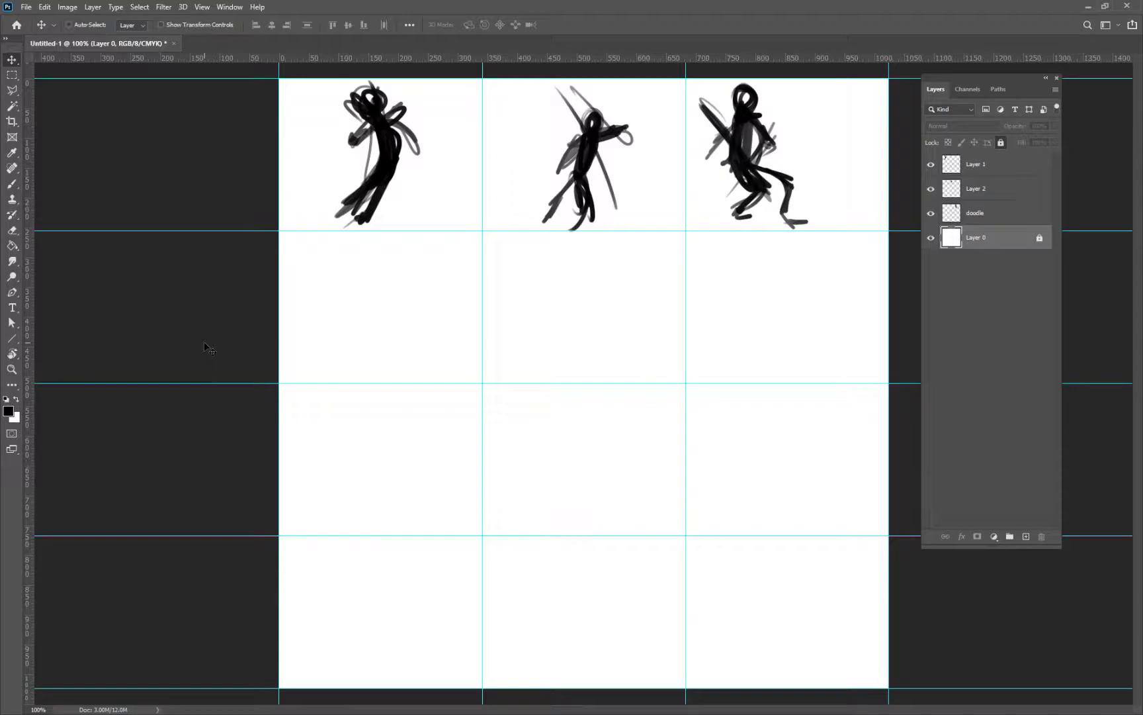
{"action": "key", "text": "ctrl+s"}
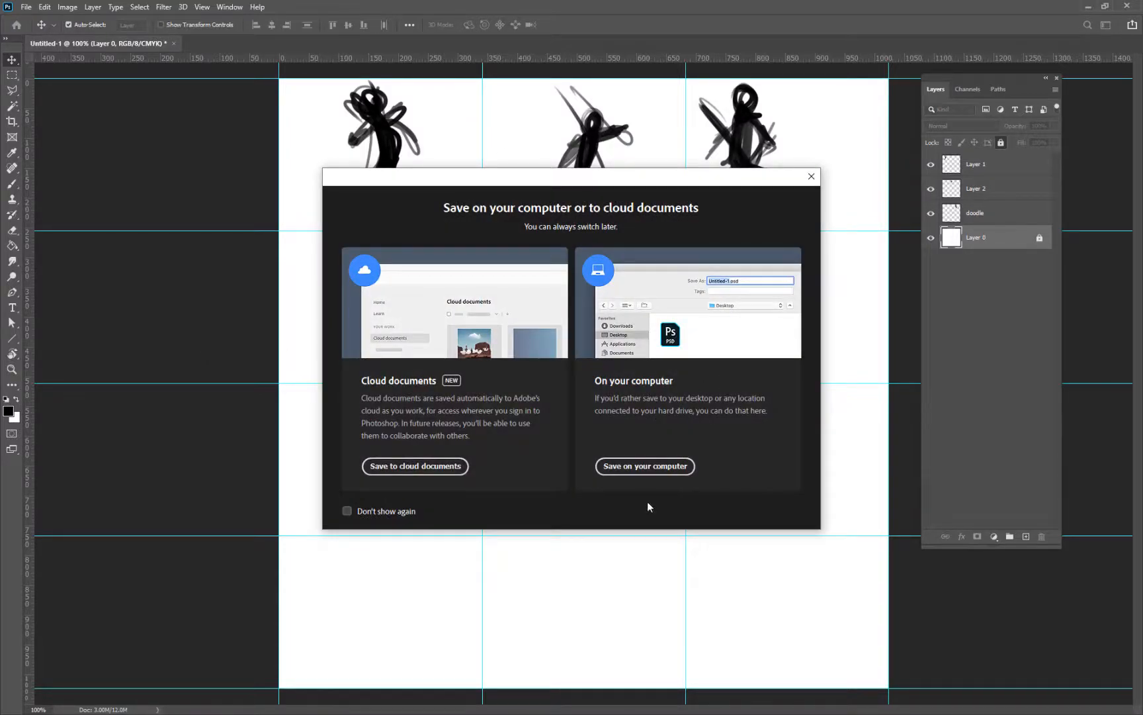
{"action": "left_click", "coordinate": [665, 466]}
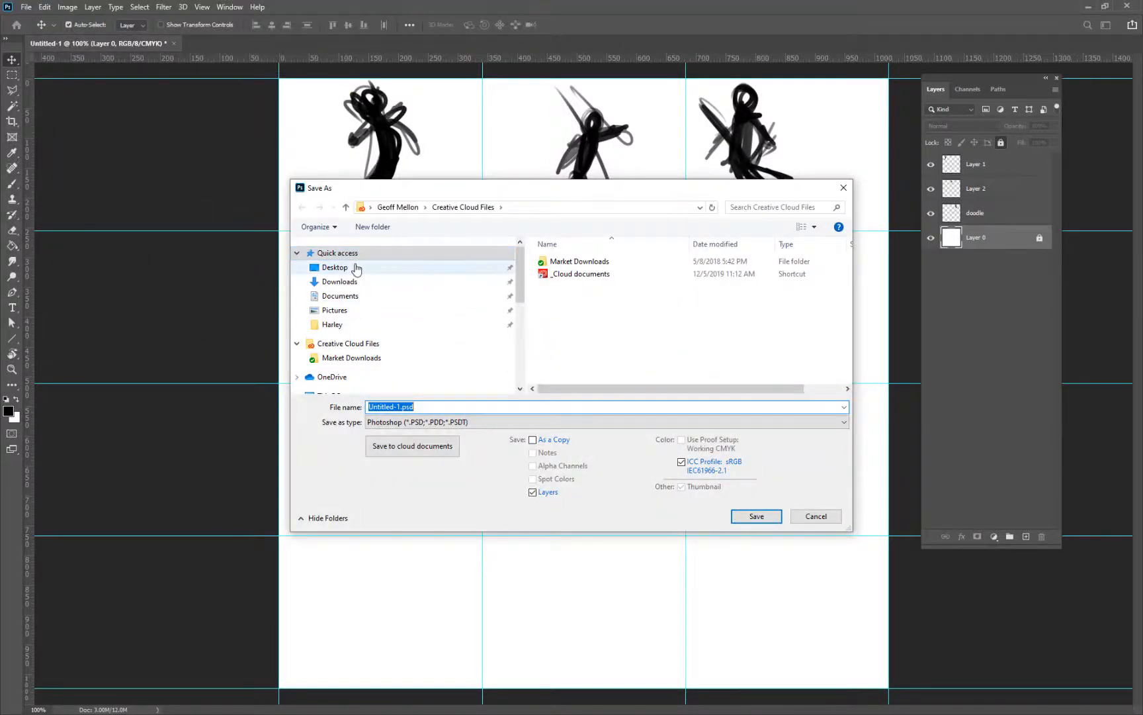
{"action": "left_click", "coordinate": [356, 267]}
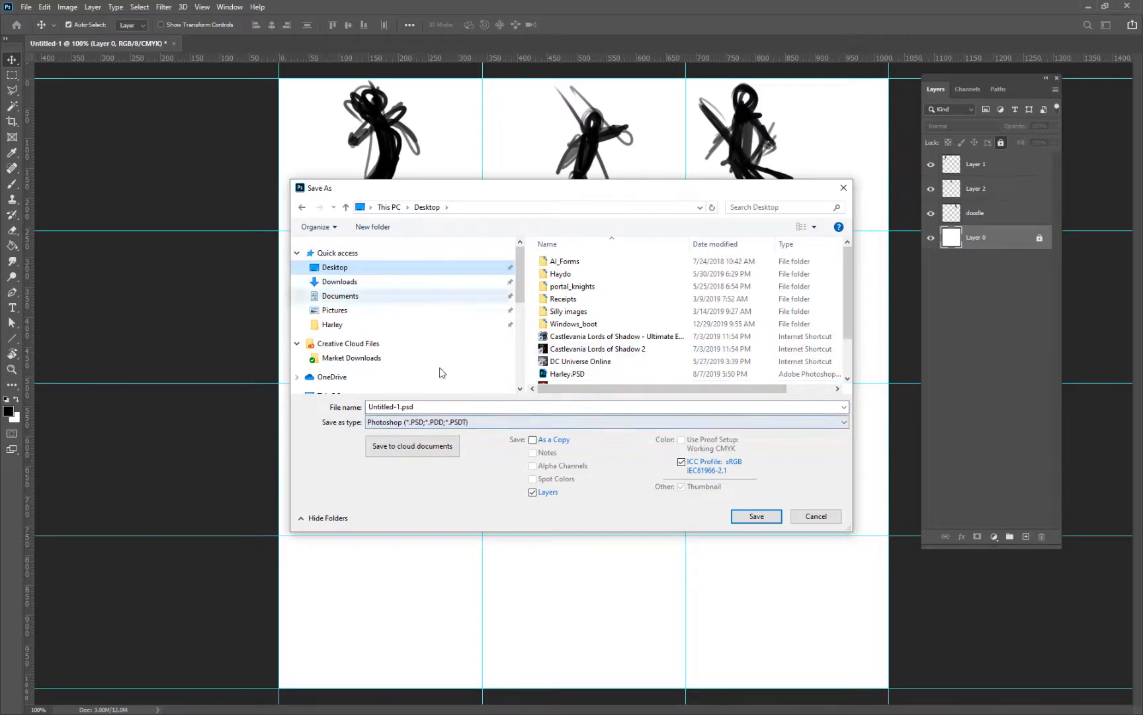
{"action": "left_click", "coordinate": [799, 517]}
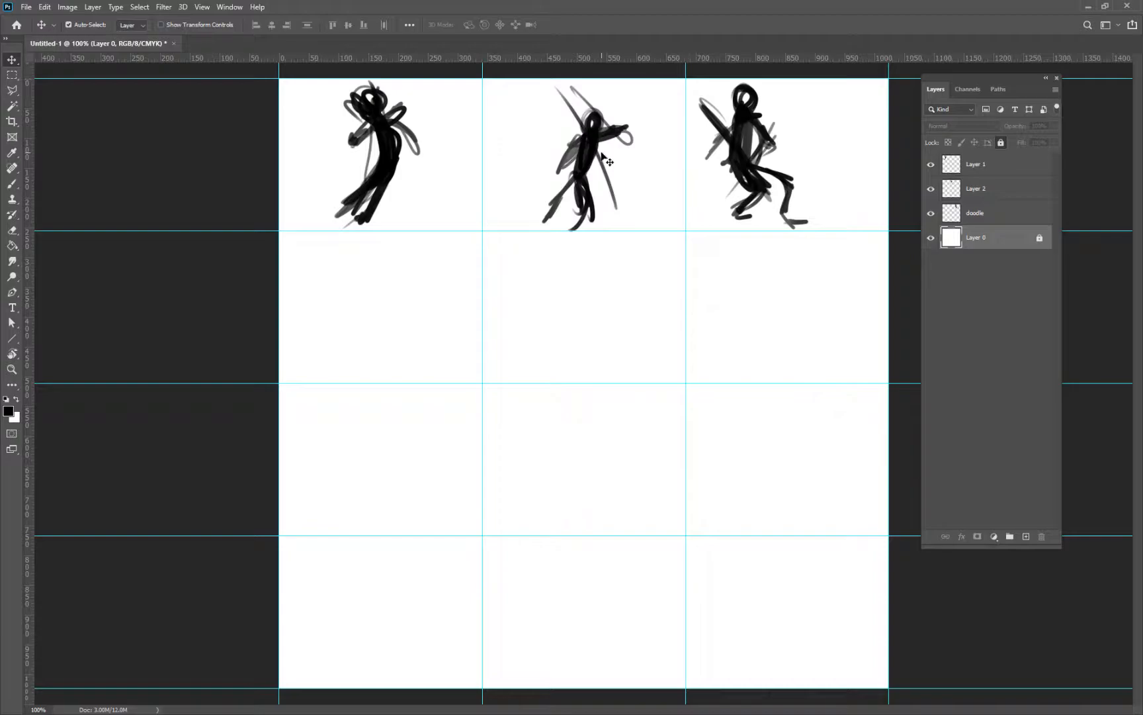
- Move the middle figure down into the second-row cell and colorize it with Hue 307, Saturation 61 and Lightness 23
{"action": "mouse_move", "coordinate": [594, 151]}
{"action": "left_mouse_down"}
{"action": "mouse_move", "coordinate": [593, 304]}
{"action": "mouse_move", "coordinate": [574, 303]}
{"action": "left_mouse_up"}
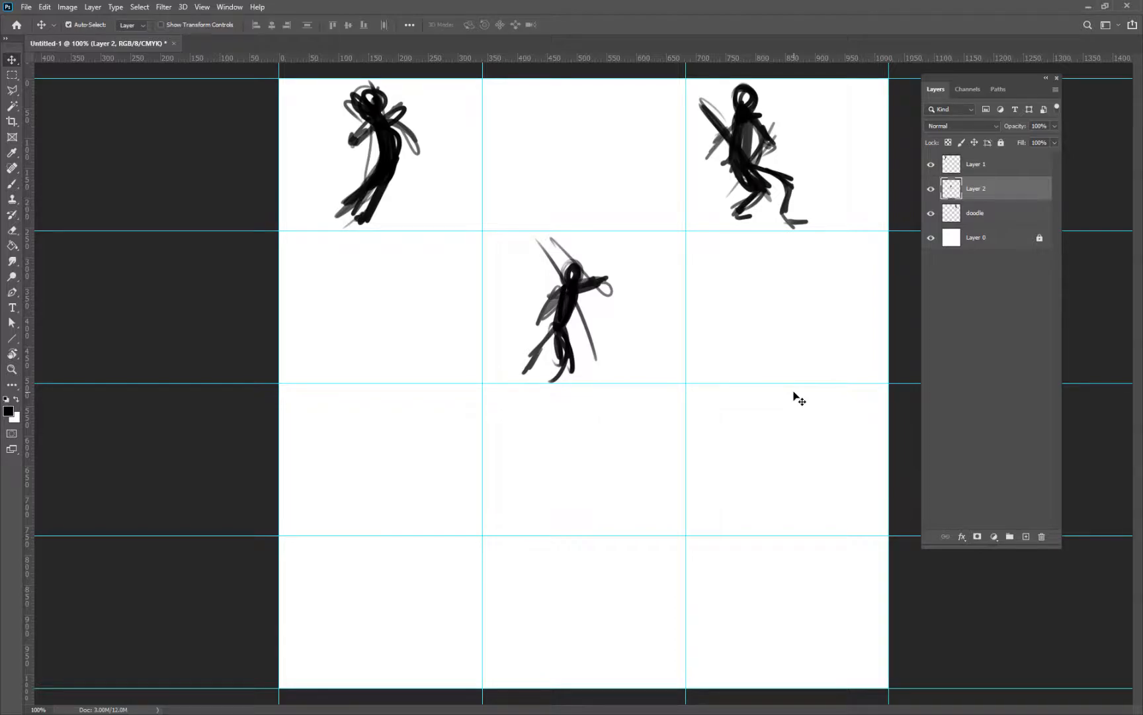
{"action": "key", "text": "ctrl+u"}
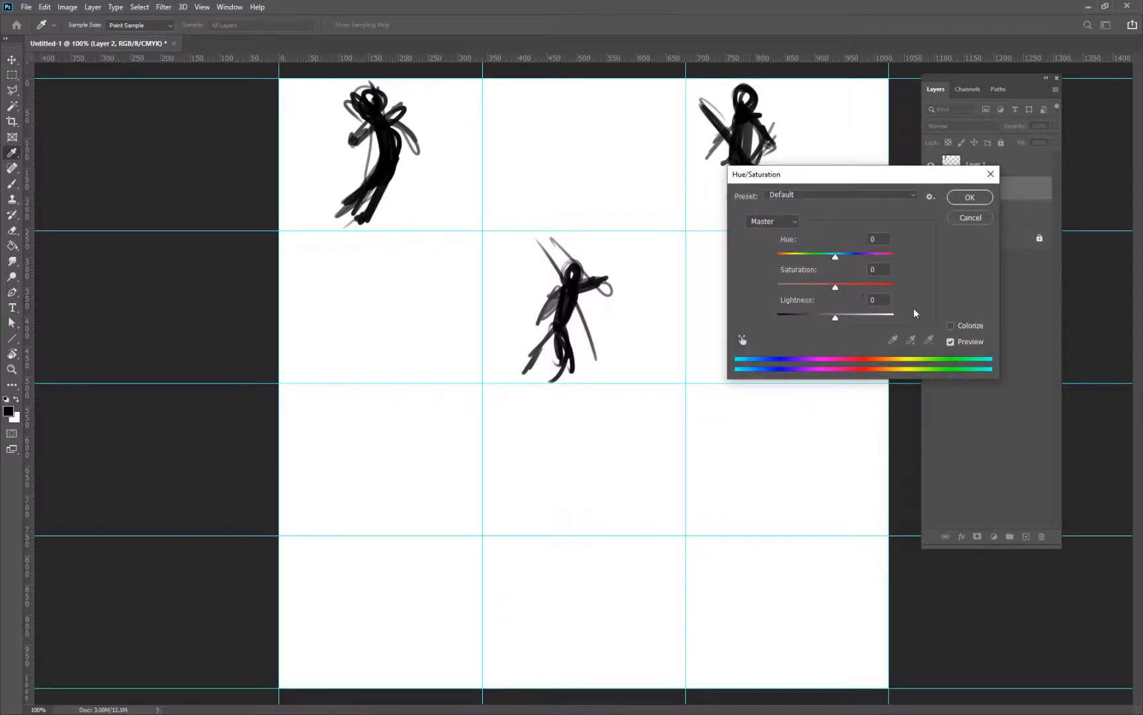
{"action": "left_click", "coordinate": [952, 326]}
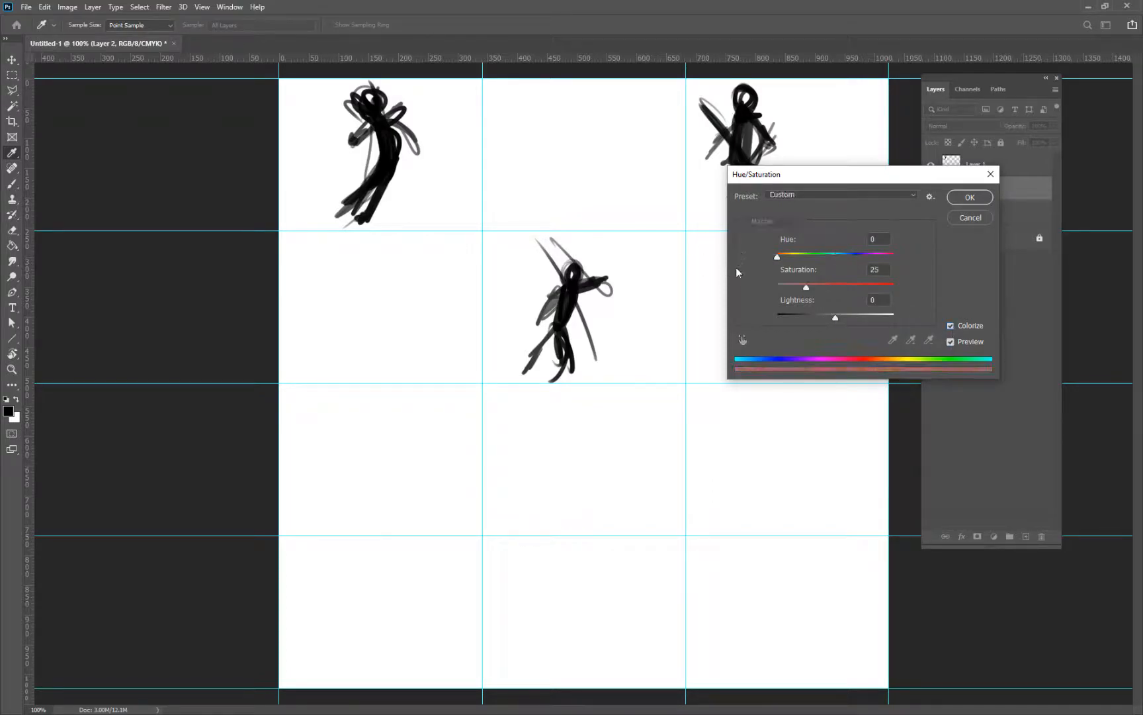
{"action": "left_click_drag", "start_coordinate": [778, 259], "coordinate": [811, 263]}
{"action": "type", "text": "0"}
{"action": "left_click_drag", "start_coordinate": [833, 318], "coordinate": [857, 323]}
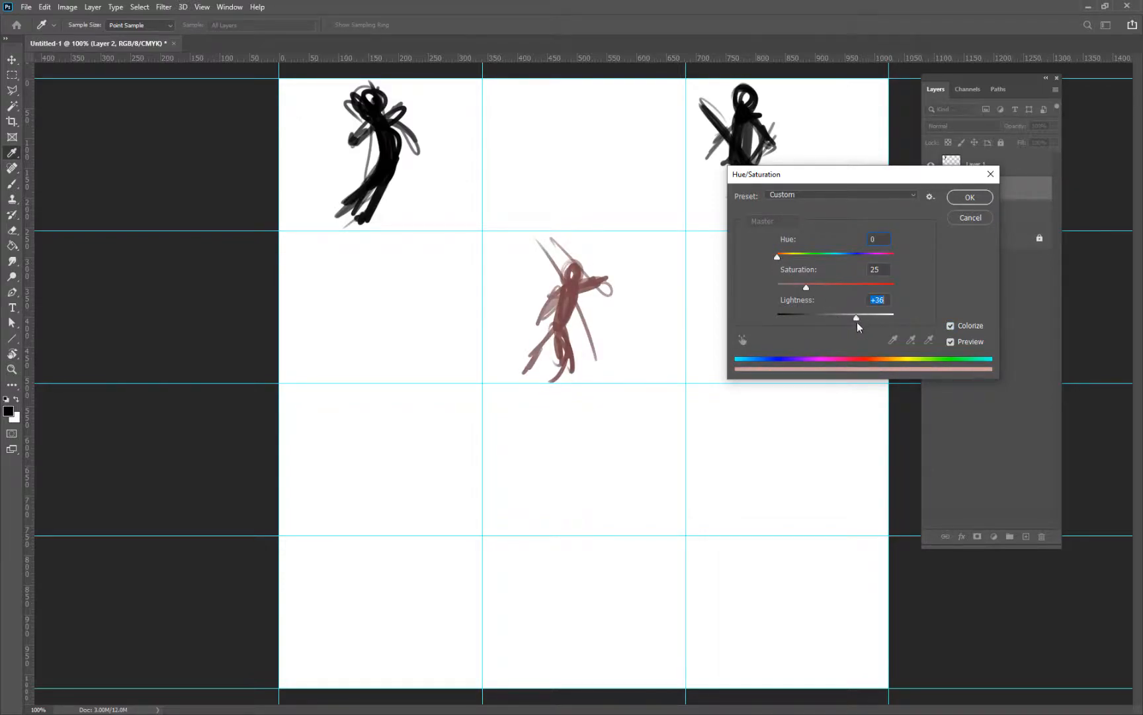
{"action": "left_click_drag", "start_coordinate": [777, 256], "coordinate": [799, 257]}
{"action": "left_click", "coordinate": [837, 284]}
{"action": "mouse_move", "coordinate": [857, 318]}
{"action": "left_mouse_down"}
{"action": "mouse_move", "coordinate": [837, 321]}
{"action": "mouse_move", "coordinate": [849, 321]}
{"action": "left_mouse_up"}
{"action": "left_click_drag", "start_coordinate": [803, 260], "coordinate": [879, 270]}
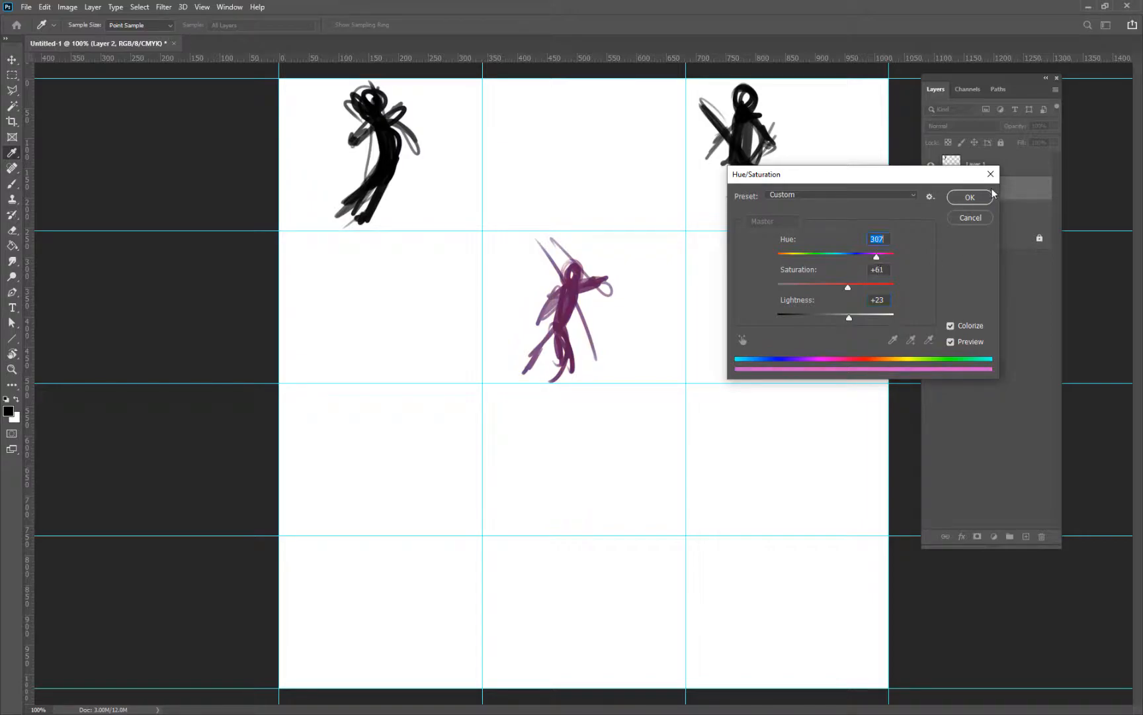
{"action": "left_click", "coordinate": [970, 197]}
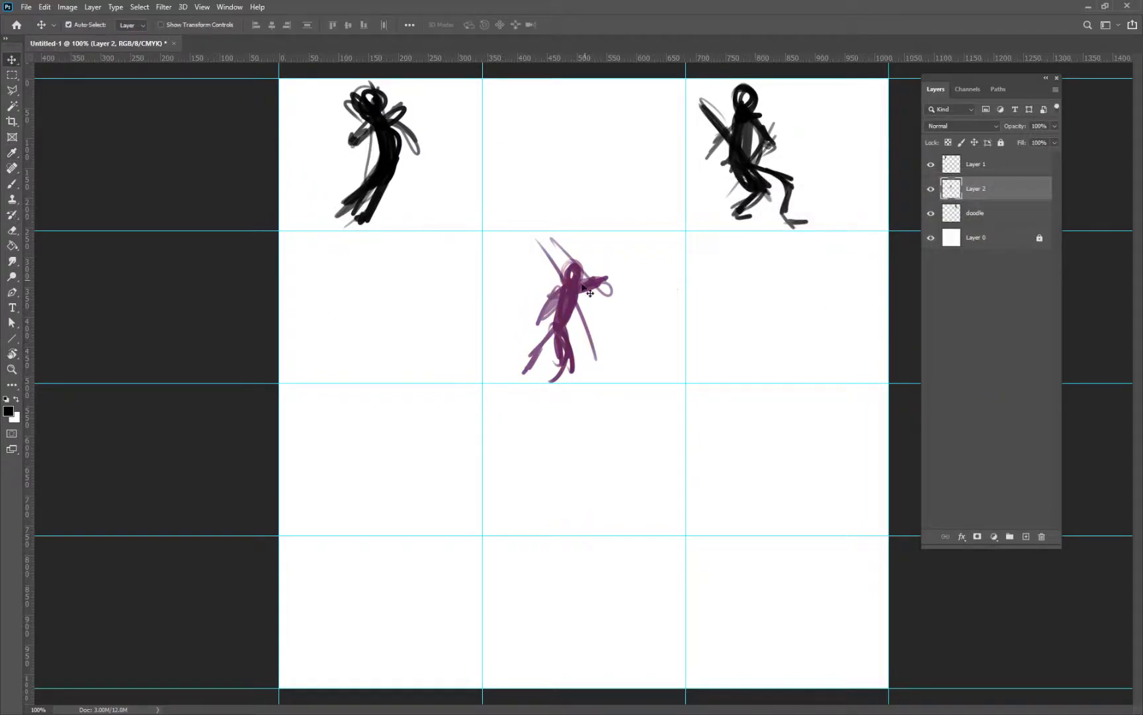
- Copy the magenta figure into the third-row middle cell with a hue shift of -45, and copy that recoloured figure into the top-middle cell
{"action": "left_click_drag", "start_coordinate": [567, 301], "coordinate": [557, 438]}
{"action": "key", "text": "ctrl+u"}
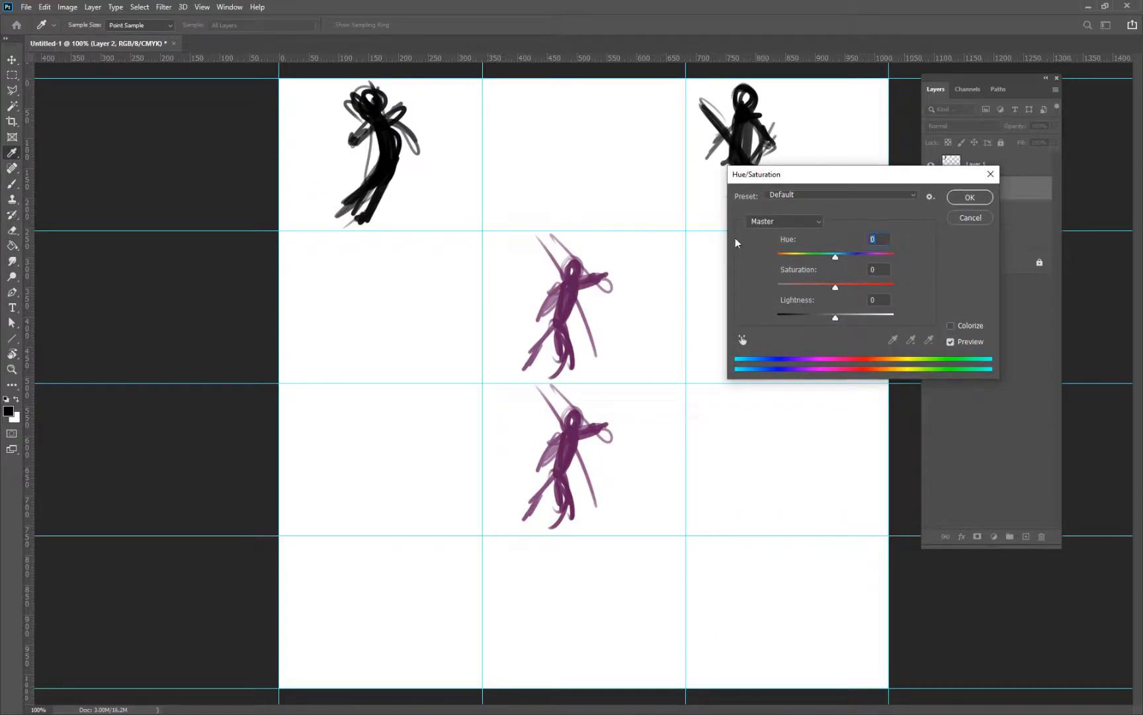
{"action": "type", "text": "-10"}
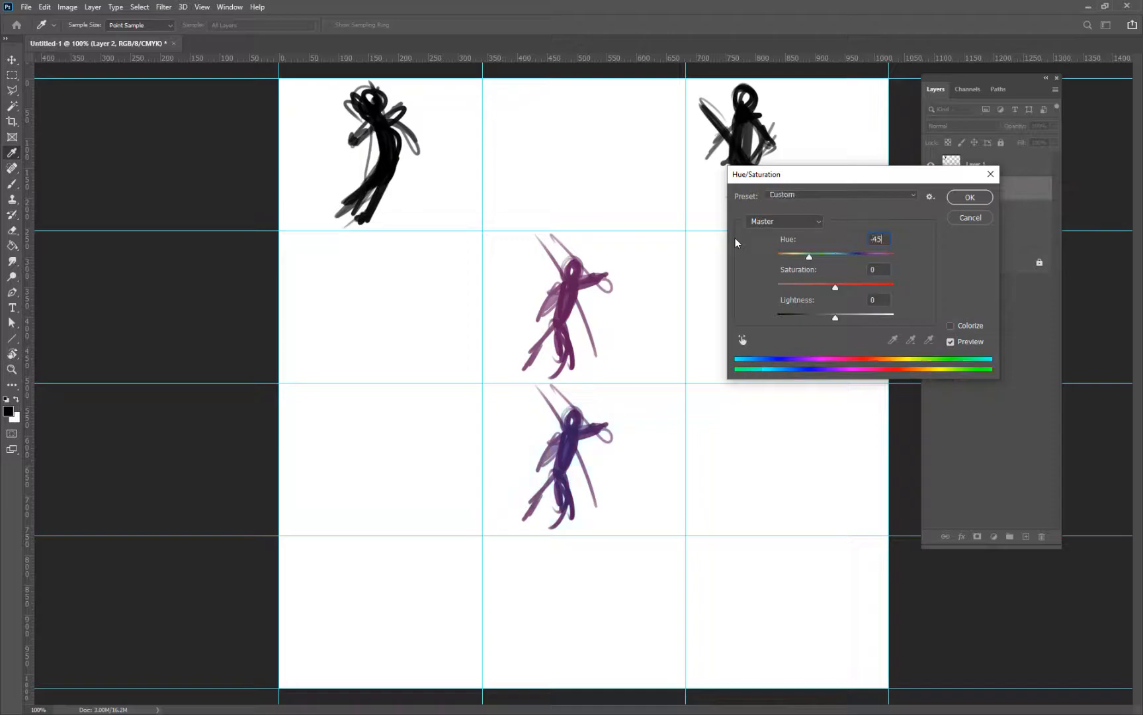
{"action": "key", "text": "Return"}
{"action": "left_click_drag", "start_coordinate": [589, 449], "coordinate": [594, 150], "text": "alt"}
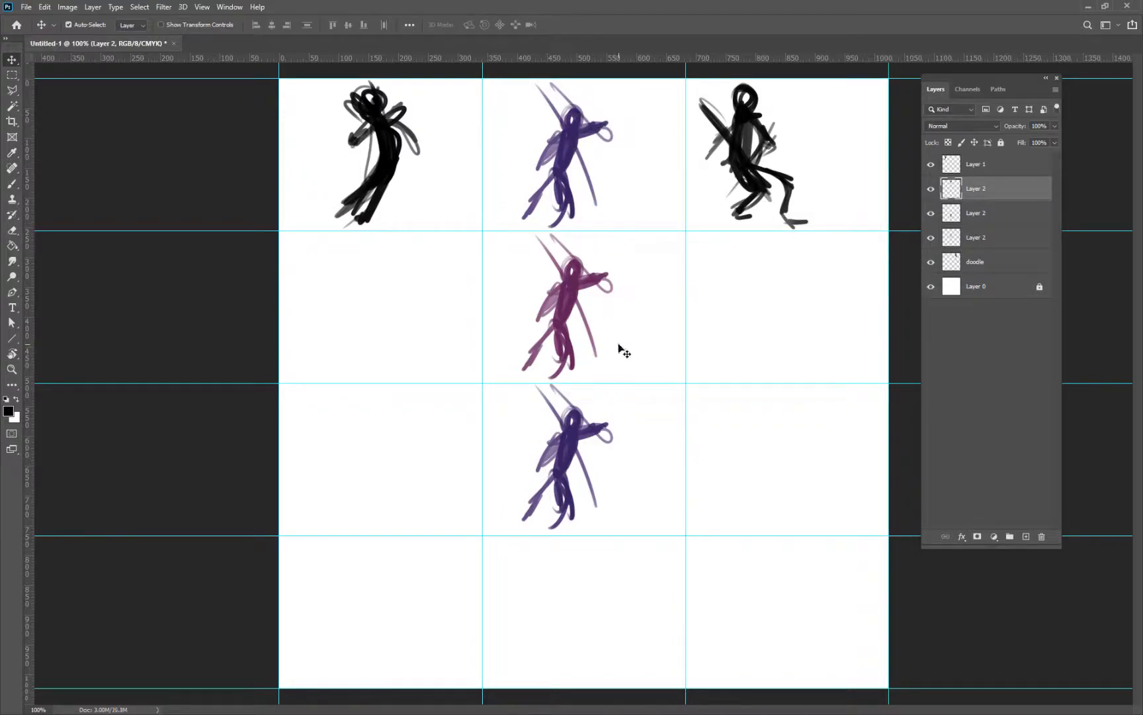
- Try a hue shift and a colour inversion on the top-middle figure, undoing each one
{"action": "key", "text": "ctrl+u"}
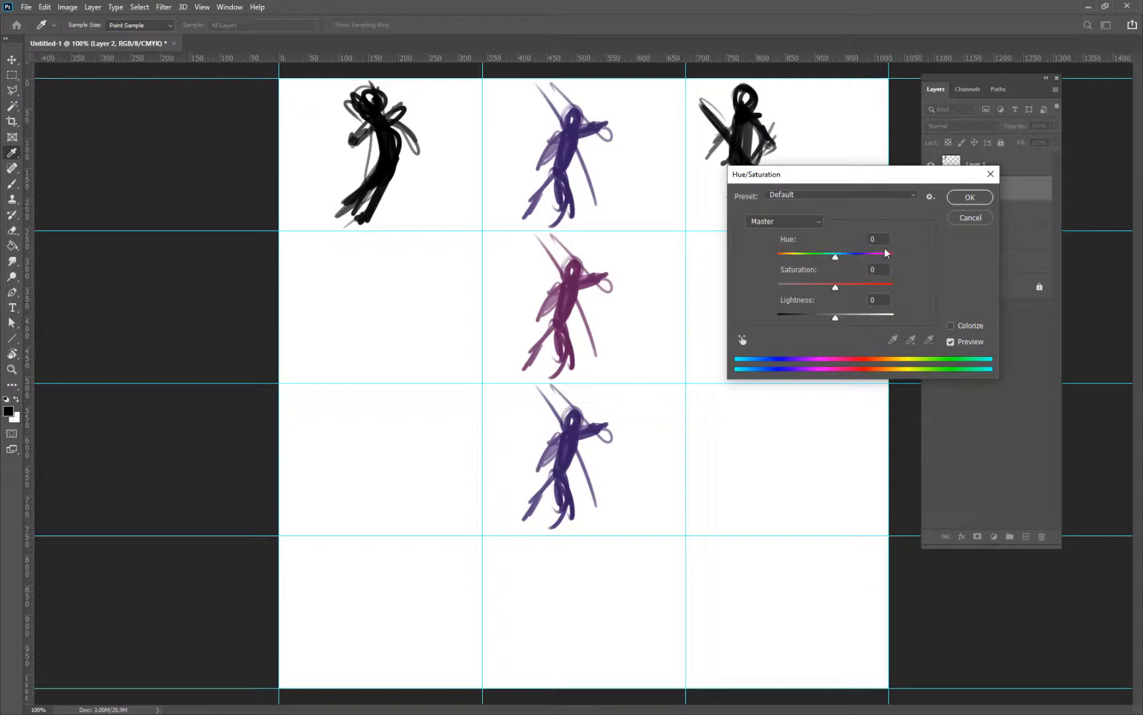
{"action": "type", "text": "-30"}
{"action": "key", "text": "Return"}
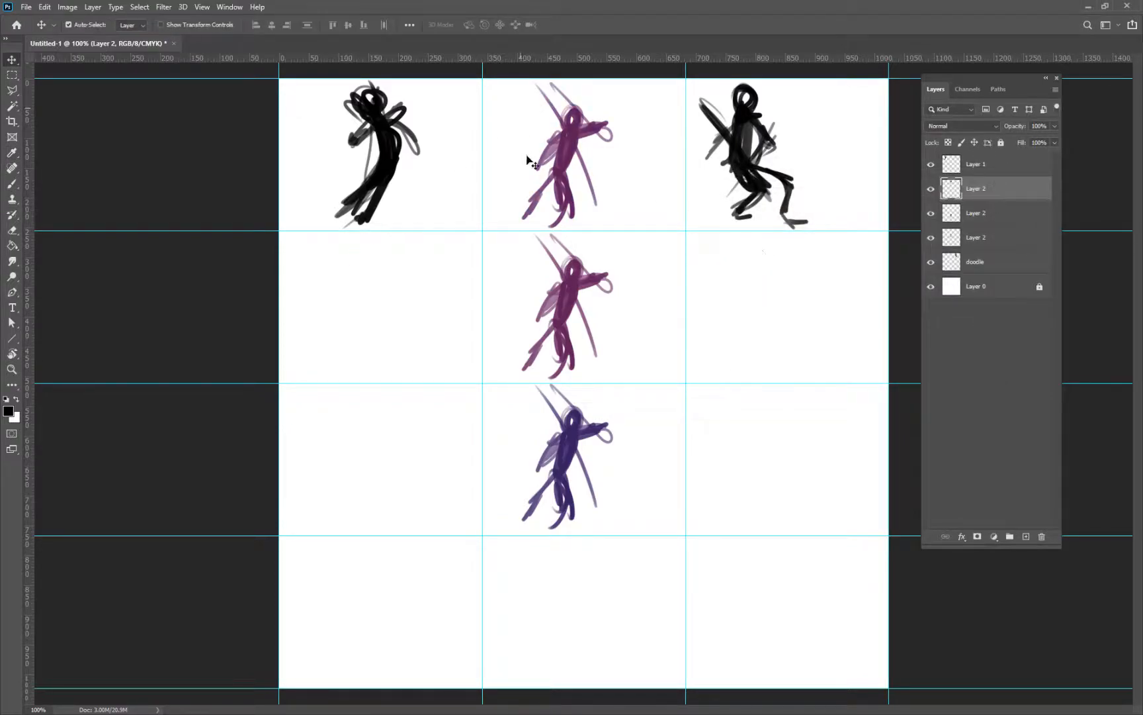
{"action": "key", "text": "ctrl+z"}
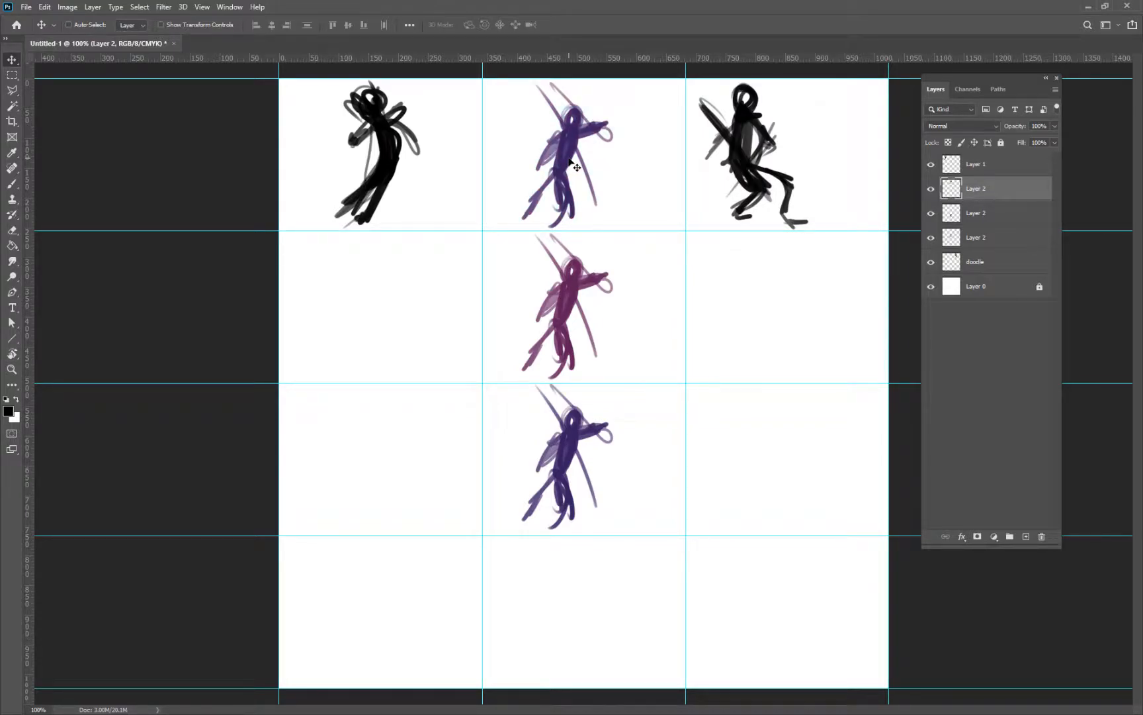
{"action": "key", "text": "ctrl+i"}
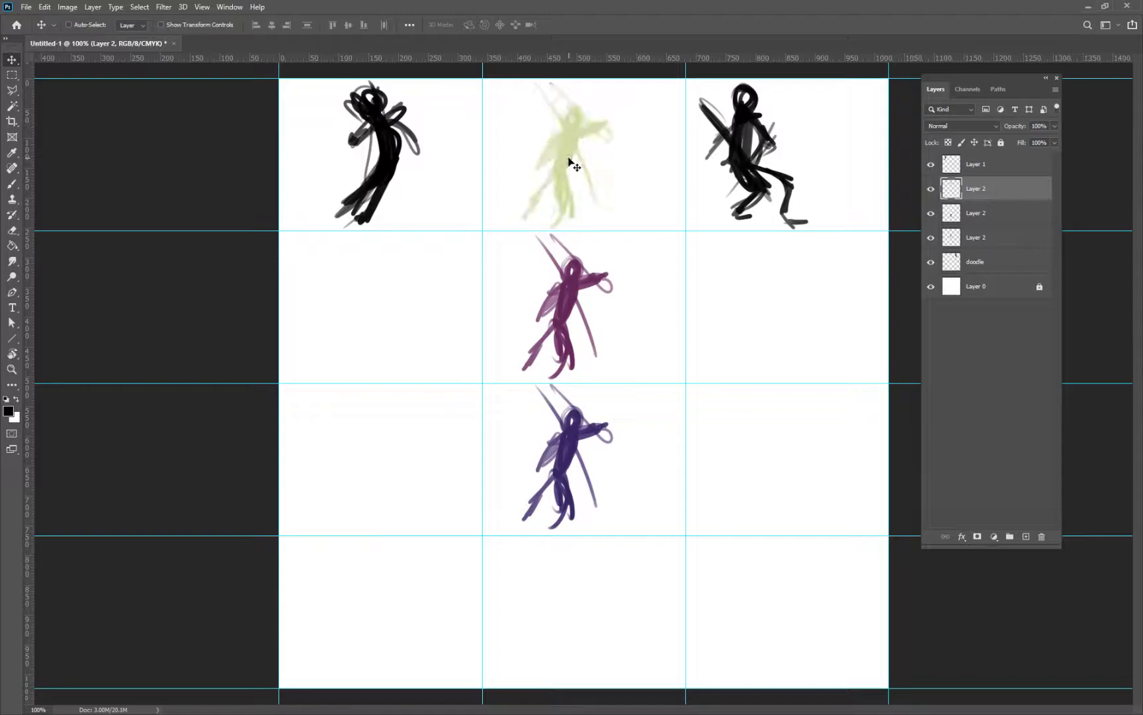
{"action": "key", "text": "ctrl+z"}
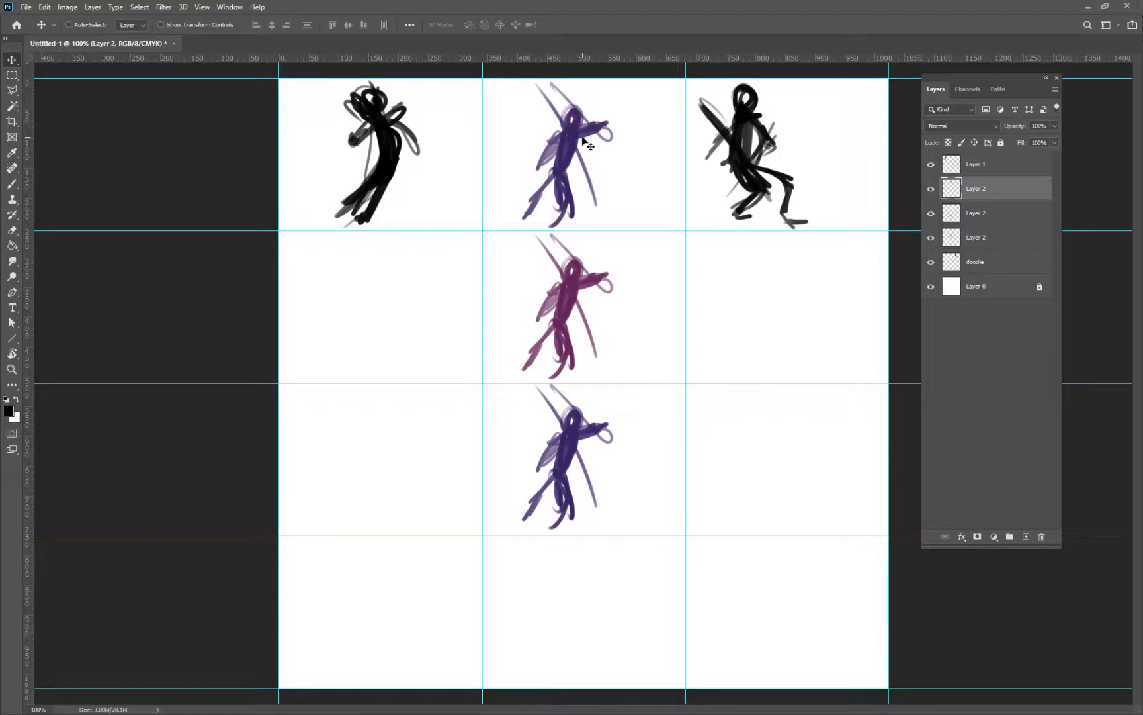
- Shift the hue of the top-middle figure from violet to dark red with Hue/Saturation
{"action": "key", "text": "ctrl+u"}
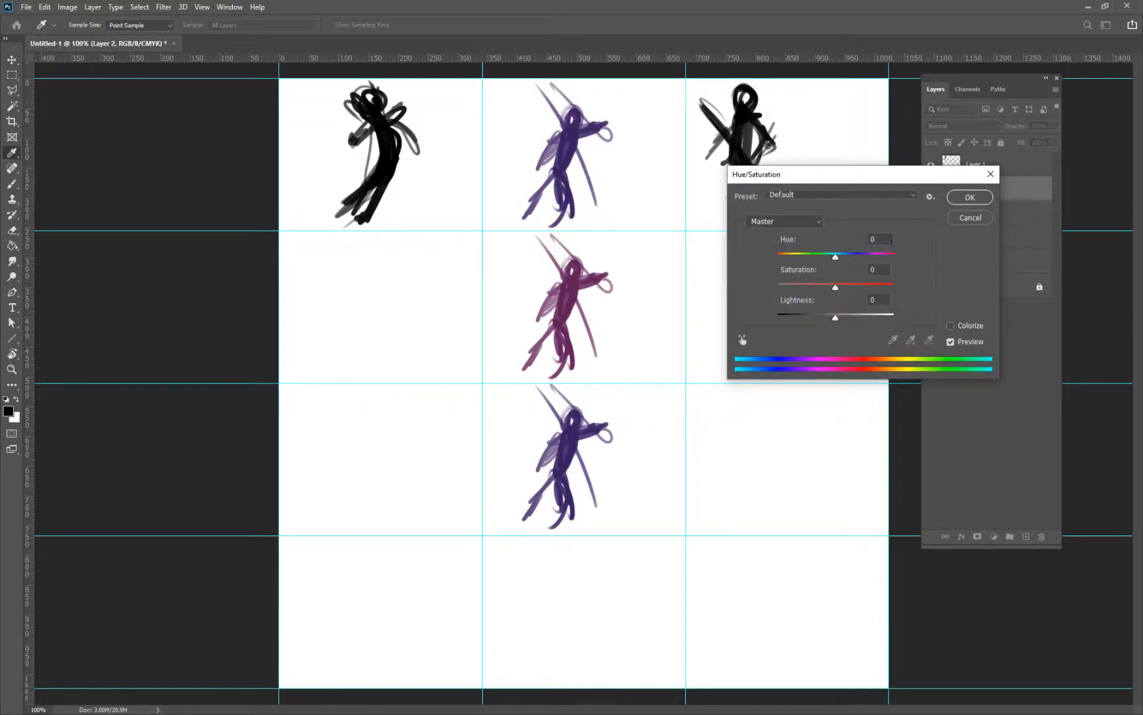
{"action": "left_click_drag", "start_coordinate": [835, 257], "coordinate": [871, 257]}
{"action": "left_click", "coordinate": [970, 197]}
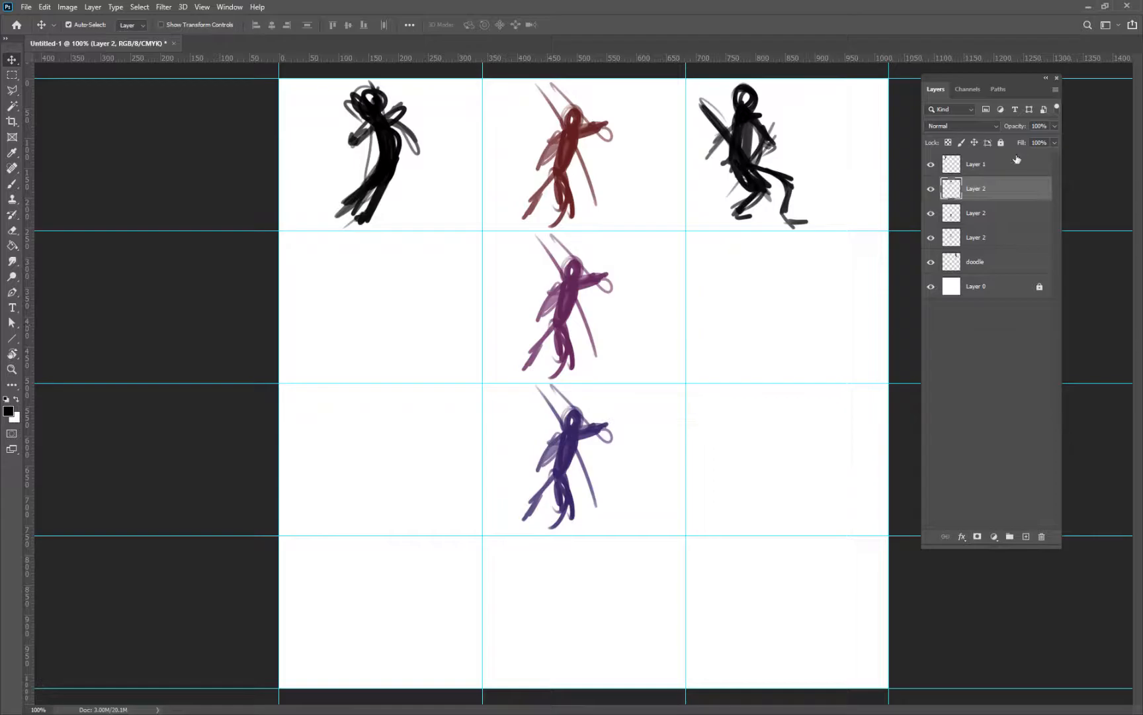
- Check which figure the lowest Layer 2 holds by toggling its visibility, and rename that layer "Doodle red"
{"action": "left_click", "coordinate": [963, 240]}
{"action": "double_click", "coordinate": [1001, 245]}
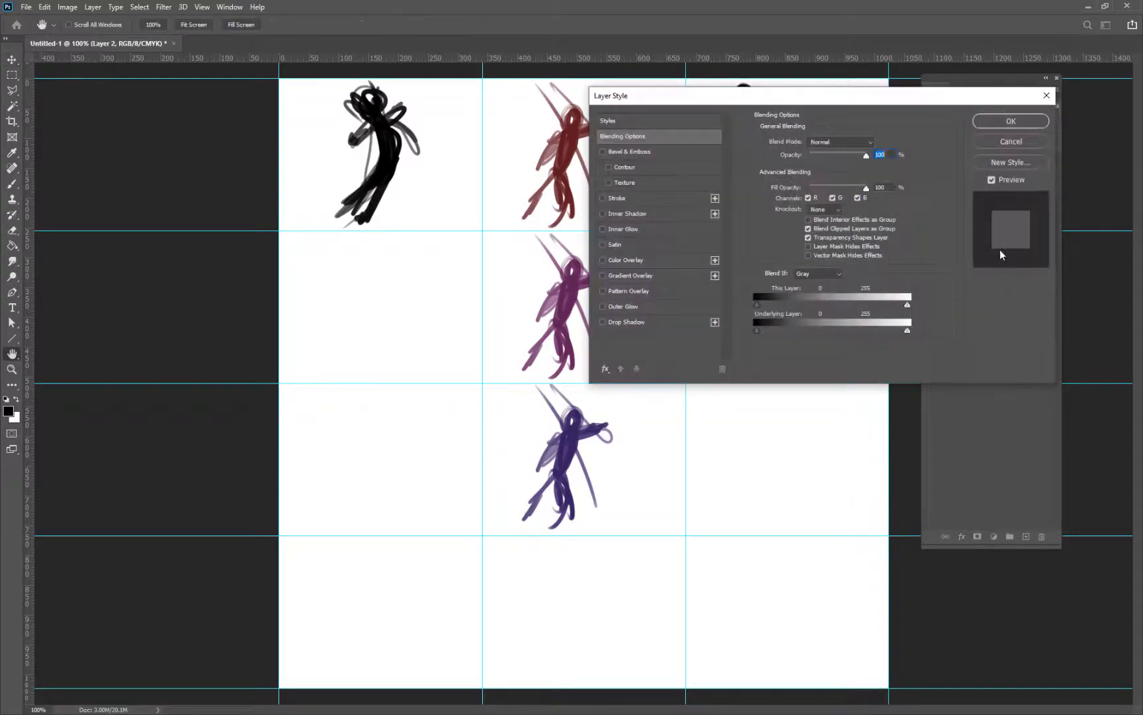
{"action": "left_click", "coordinate": [1024, 143]}
{"action": "left_click", "coordinate": [931, 238]}
{"action": "left_click", "coordinate": [932, 237]}
{"action": "double_click", "coordinate": [977, 237]}
{"action": "type", "text": "Doodle"}
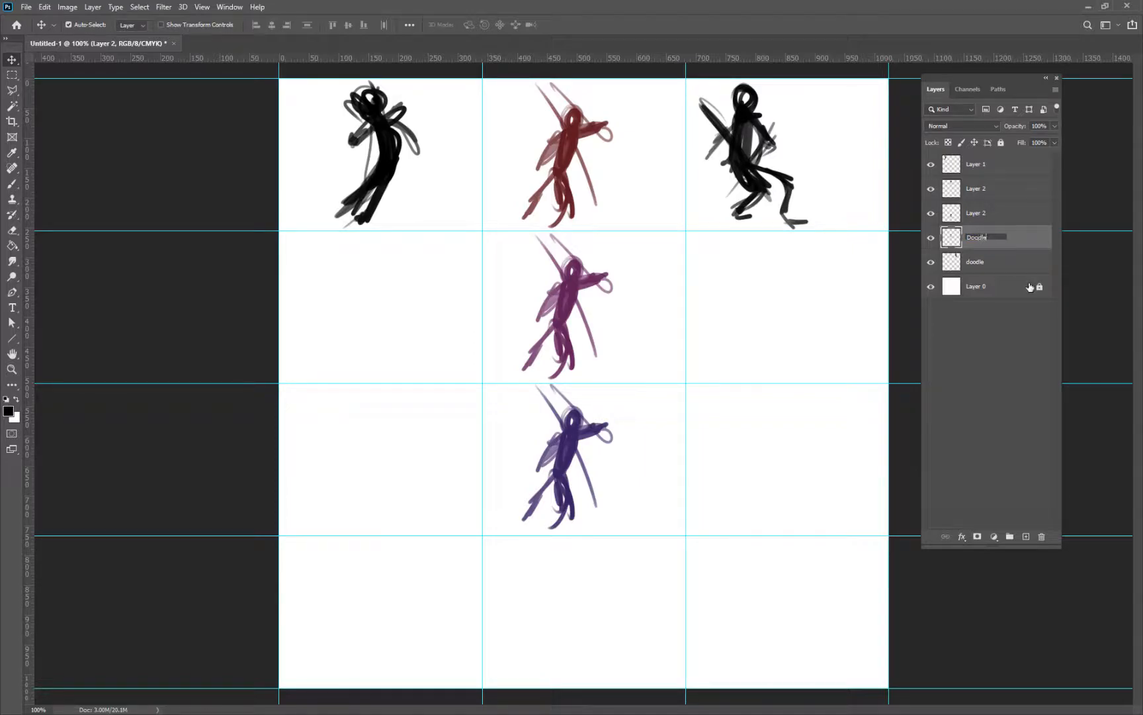
{"action": "type", "text": " red"}
{"action": "key", "text": "Return"}
- Identify the figure on the Layer 2 directly above Doodle red and rename that layer "Doodle Violet"
{"action": "double_click", "coordinate": [935, 212]}
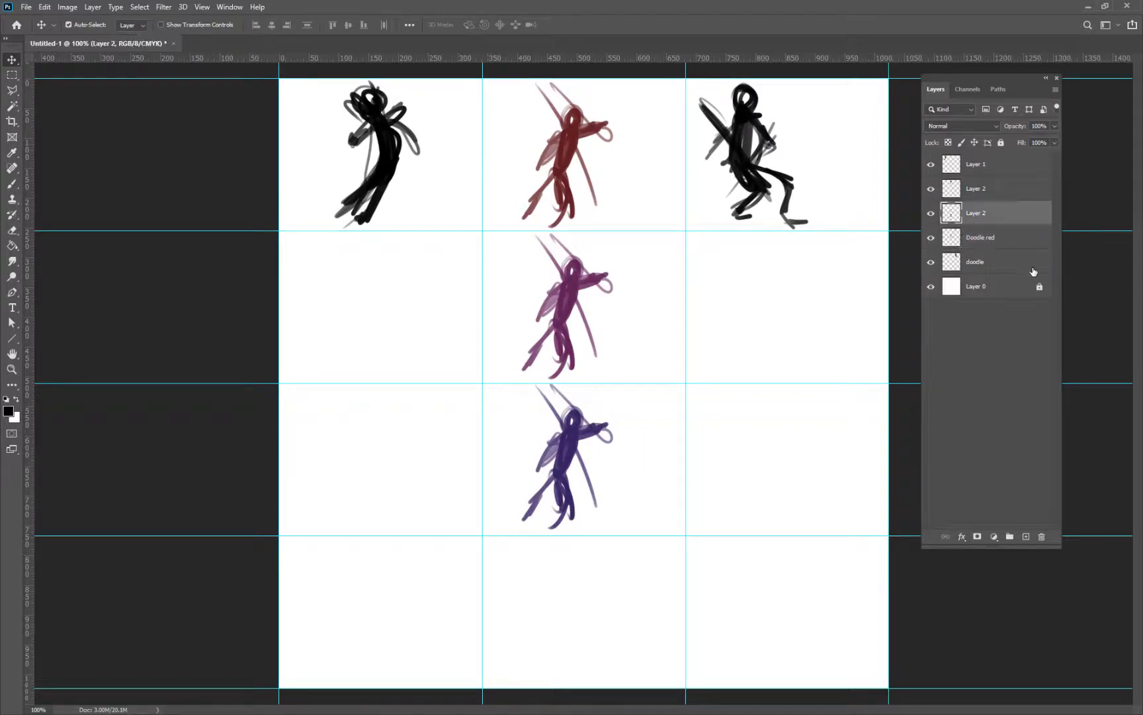
{"action": "left_click", "coordinate": [992, 142]}
{"action": "left_click", "coordinate": [930, 213]}
{"action": "left_click", "coordinate": [930, 213]}
{"action": "double_click", "coordinate": [976, 212]}
{"action": "type", "text": "Doodle Violet"}
{"action": "key", "text": "Return"}
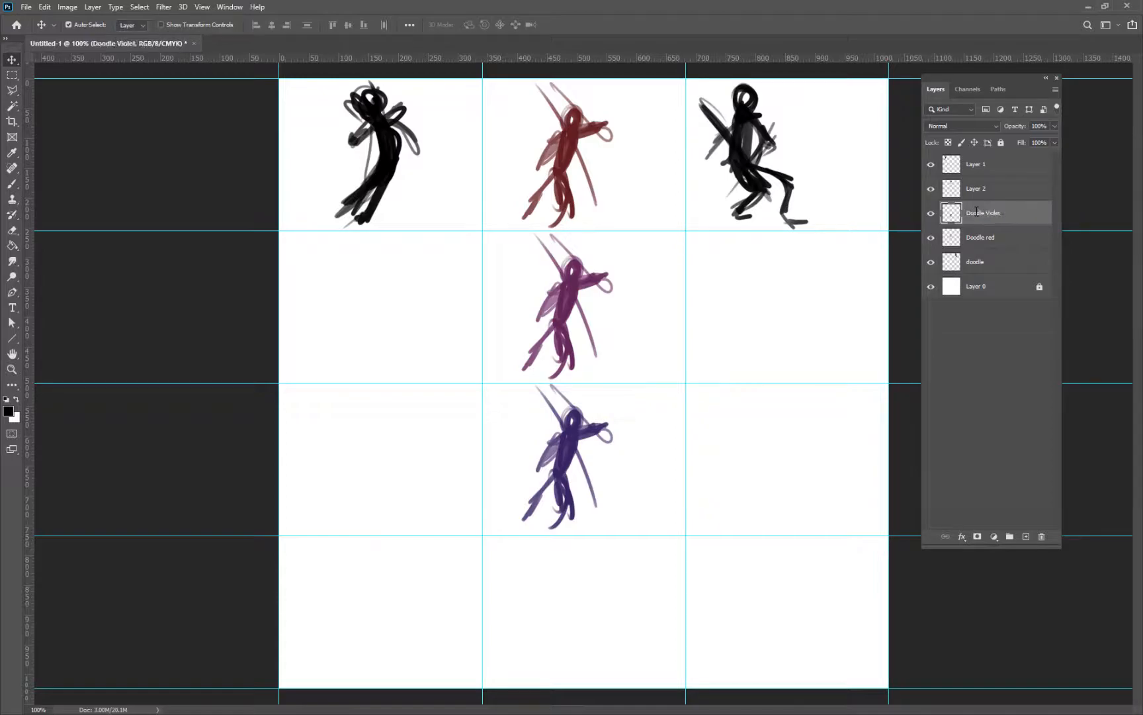
- Move the Doodle red layer above Doodle Violet and rename it "Doodle Fusia"
{"action": "left_click", "coordinate": [571, 151]}
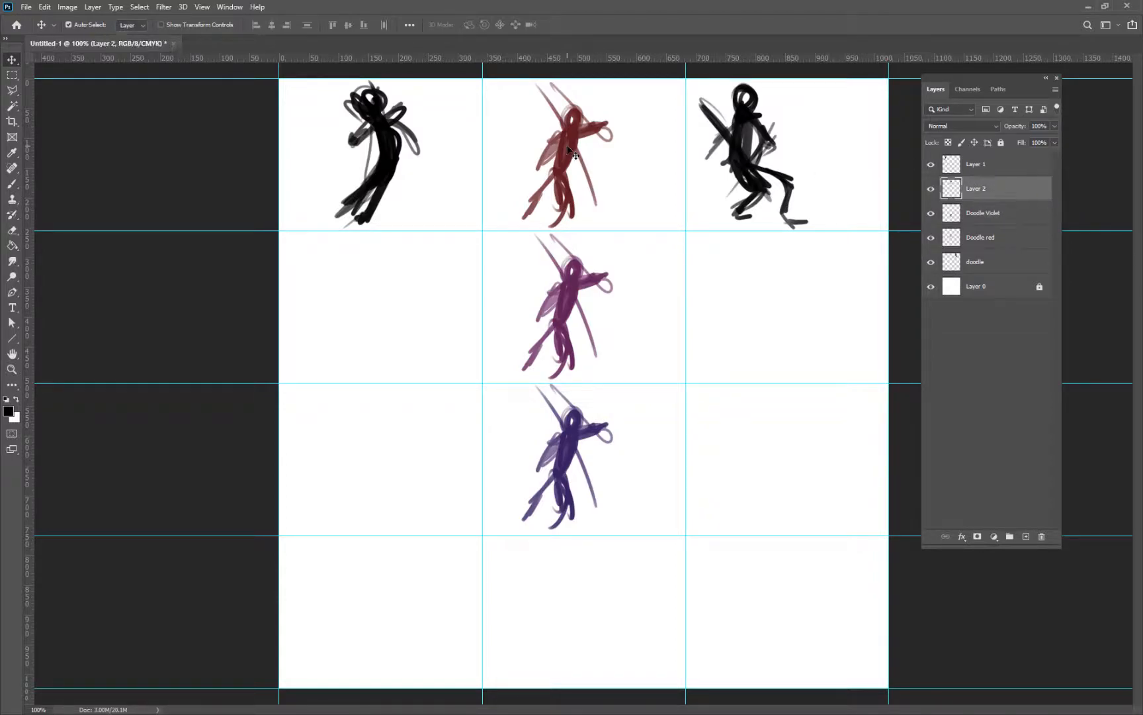
{"action": "left_click", "coordinate": [931, 213]}
{"action": "left_click", "coordinate": [930, 213]}
{"action": "left_click", "coordinate": [931, 237]}
{"action": "left_click", "coordinate": [931, 238]}
{"action": "left_click_drag", "start_coordinate": [986, 240], "coordinate": [985, 225]}
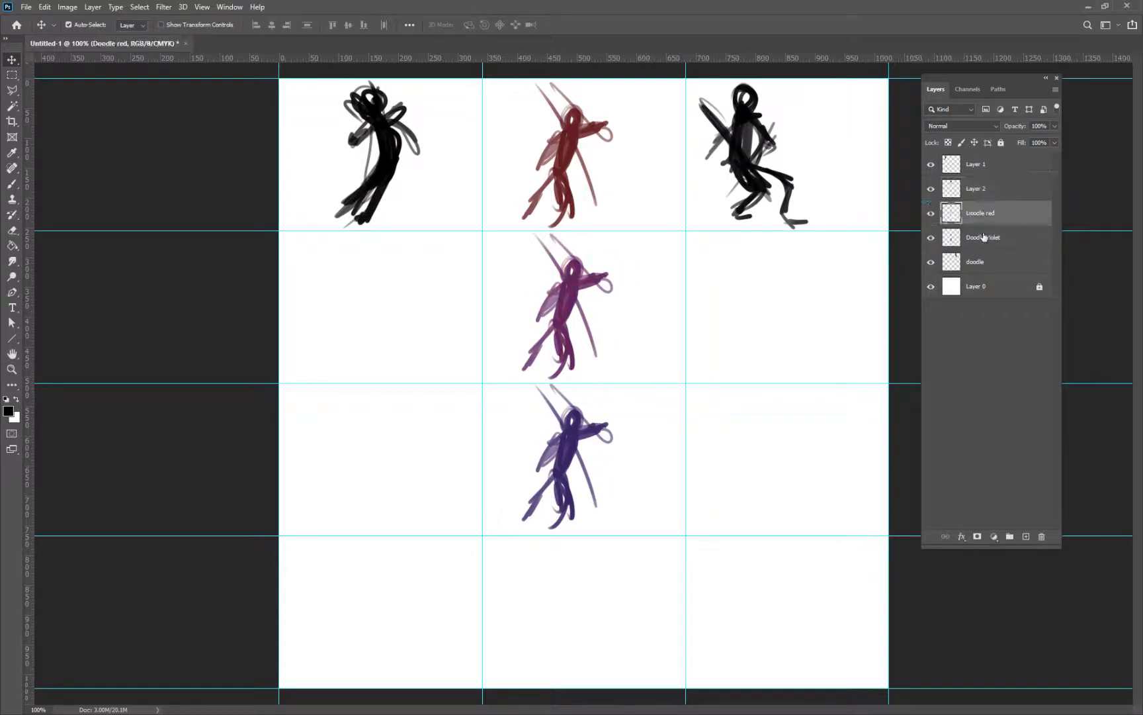
{"action": "double_click", "coordinate": [996, 215]}
{"action": "left_click", "coordinate": [998, 212]}
{"action": "type", "text": "Fusia"}
{"action": "key", "text": "Return"}
- Rename the top-middle red figure's layer "Doodle red"
{"action": "left_click", "coordinate": [569, 147]}
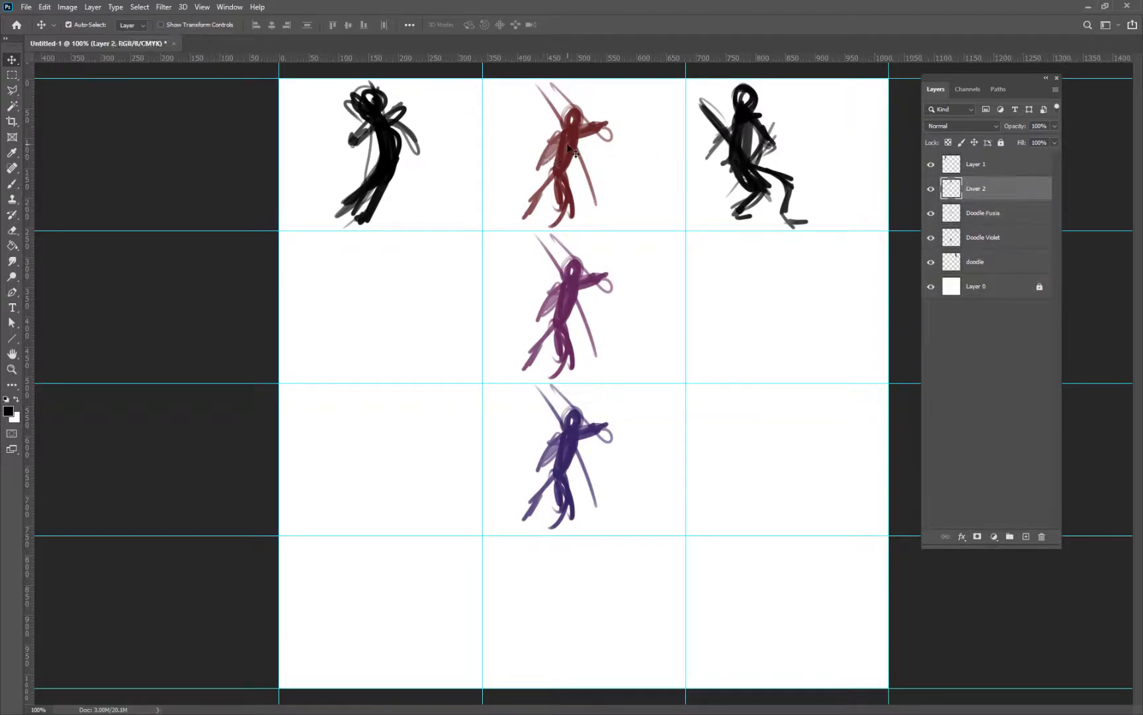
{"action": "double_click", "coordinate": [977, 190]}
{"action": "type", "text": "D"}
{"action": "key", "text": "Return"}
- Sample the magenta of the second-row figure as the foreground colour and unlock Layer 0
{"action": "key", "text": "z"}
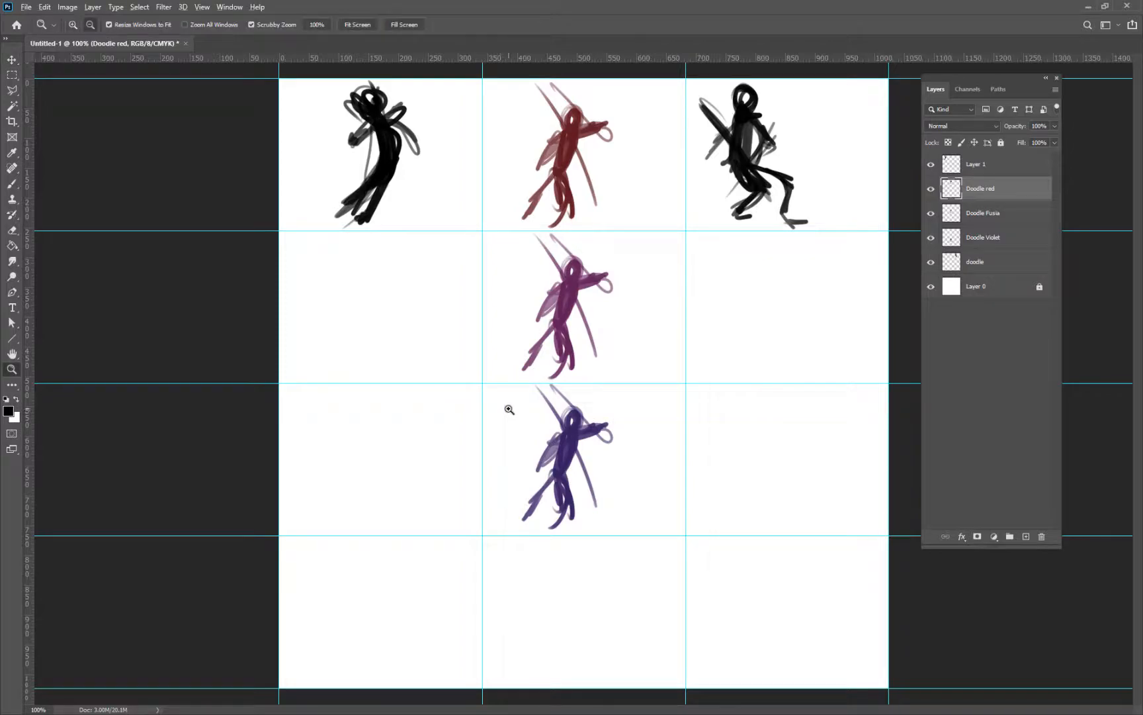
{"action": "left_click", "coordinate": [456, 334], "text": "alt"}
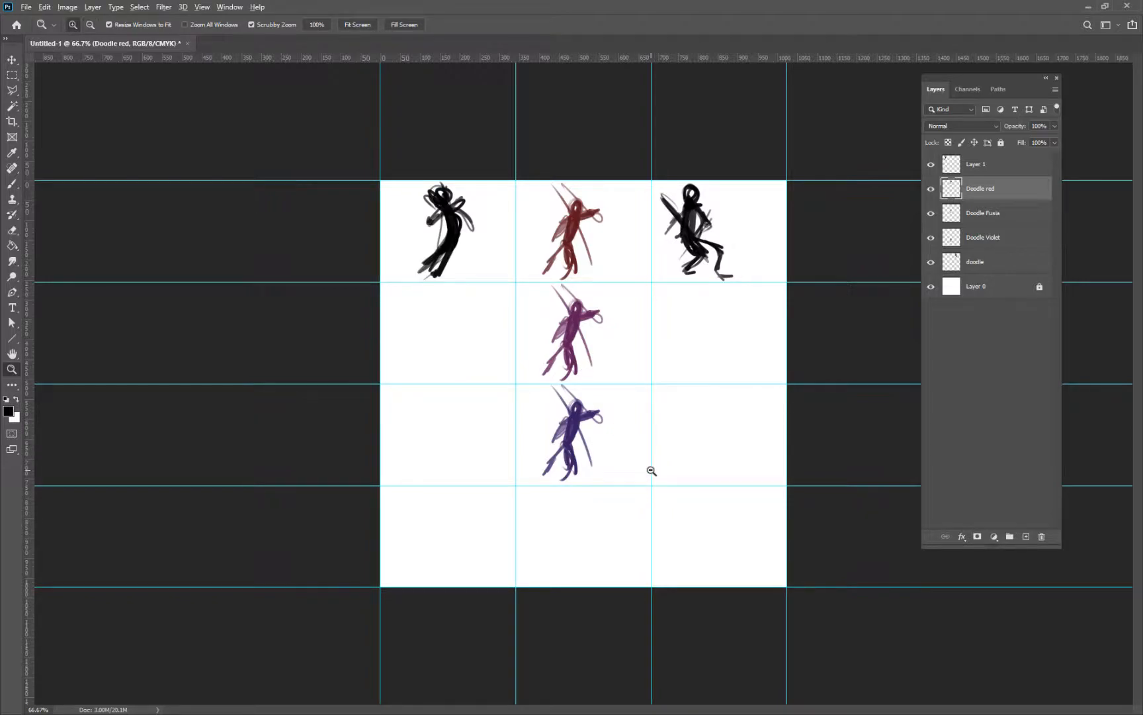
{"action": "key", "text": "b"}
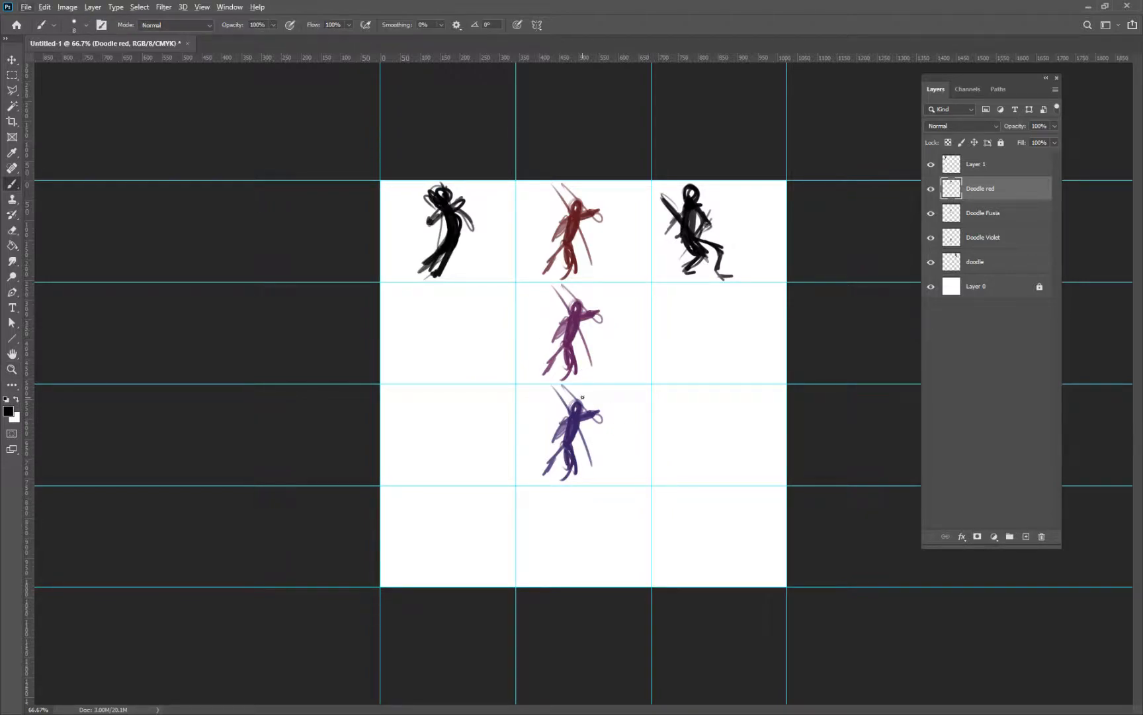
{"action": "left_click", "coordinate": [579, 326], "text": "alt"}
{"action": "left_click", "coordinate": [986, 289]}
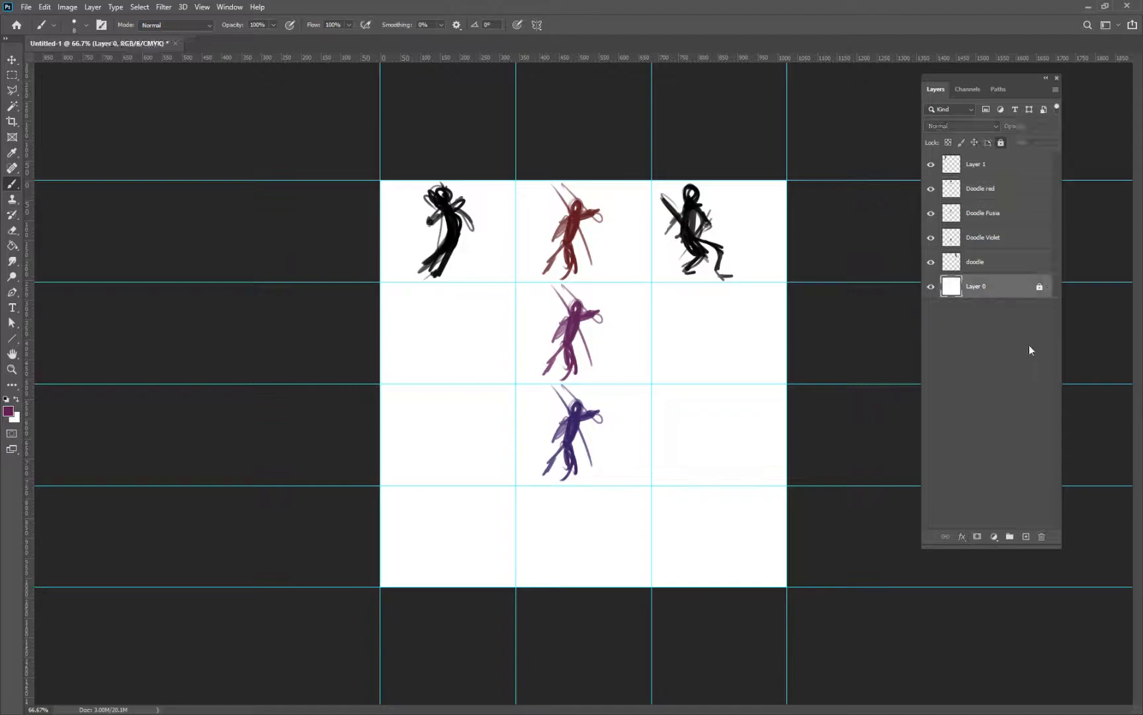
{"action": "left_click", "coordinate": [1039, 287]}
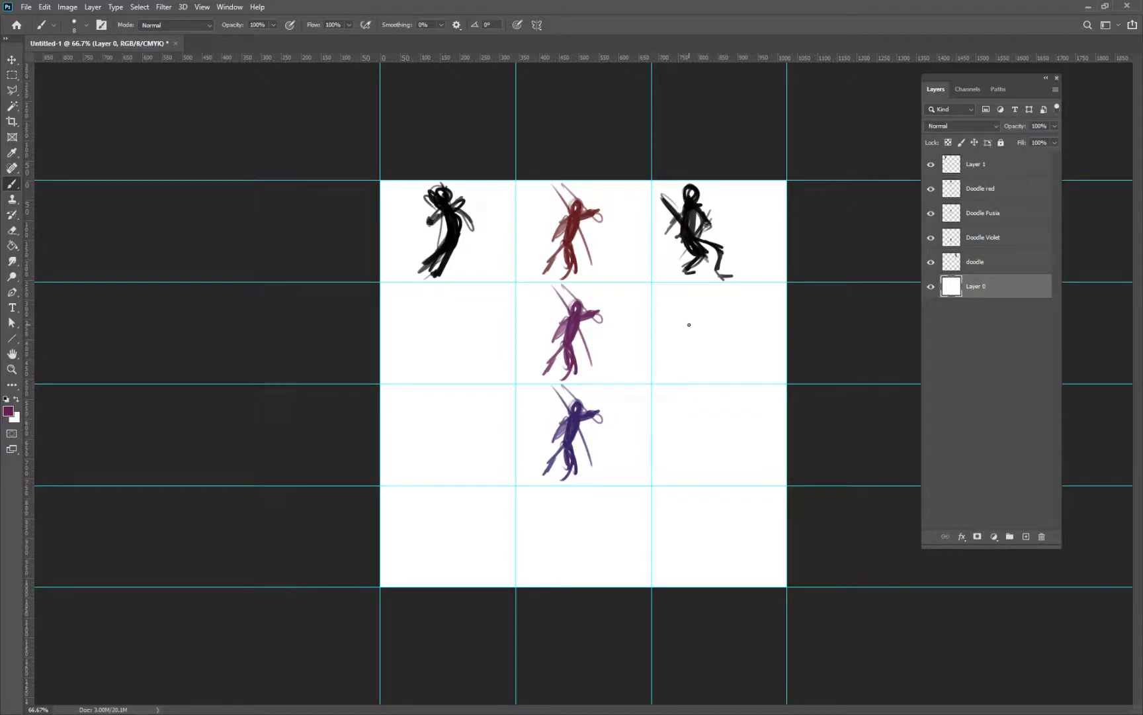
- Fill Layer 0 with the magenta foreground colour using the Paint Bucket tool
{"action": "key", "text": "g"}
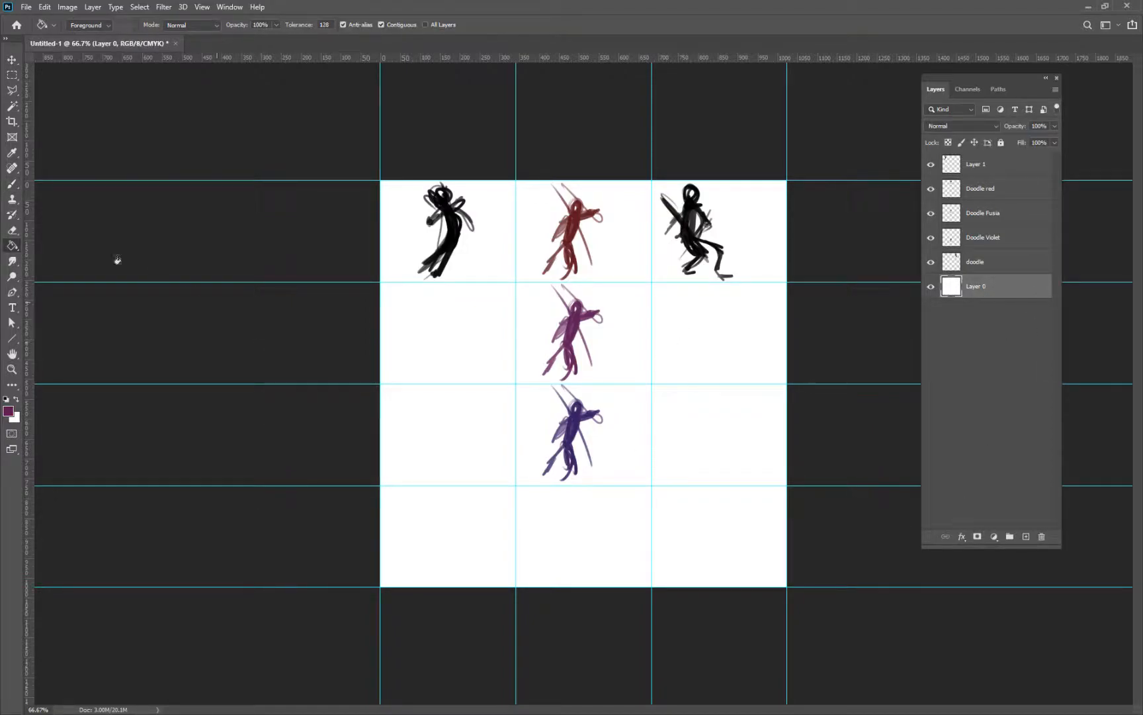
{"action": "right_click", "coordinate": [15, 243]}
{"action": "left_click", "coordinate": [66, 248]}
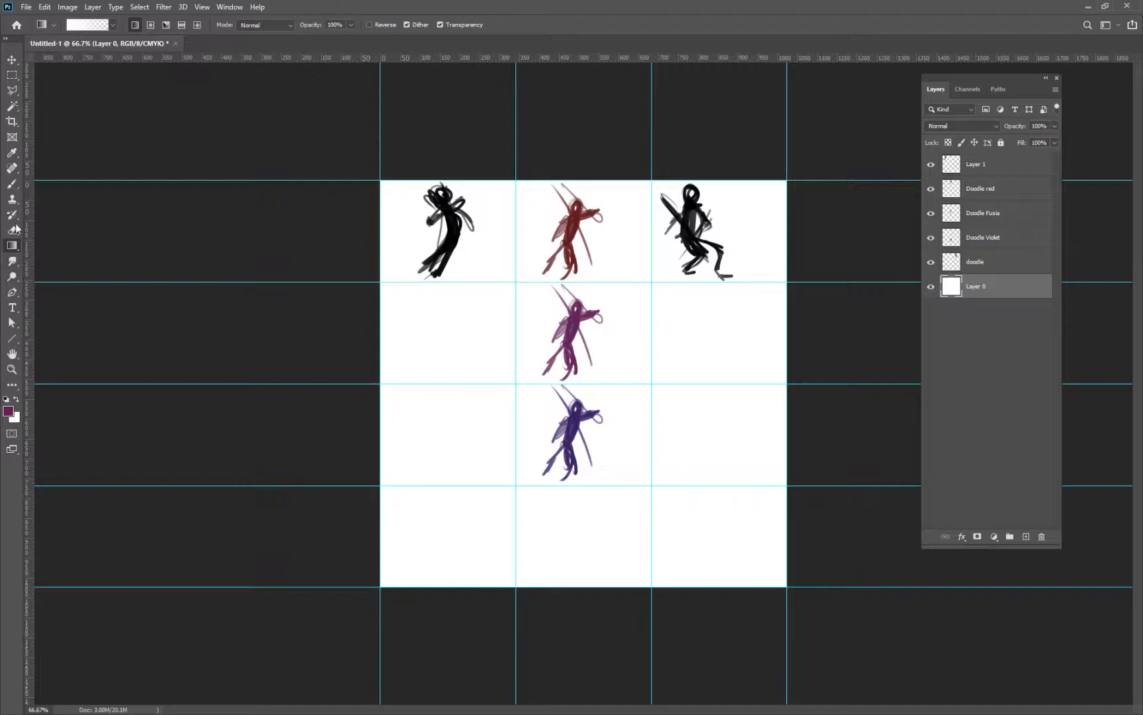
{"action": "key", "text": "shift+g"}
{"action": "key", "text": "shift+g"}
{"action": "key", "text": "shift+g"}
{"action": "key", "text": "shift+g"}
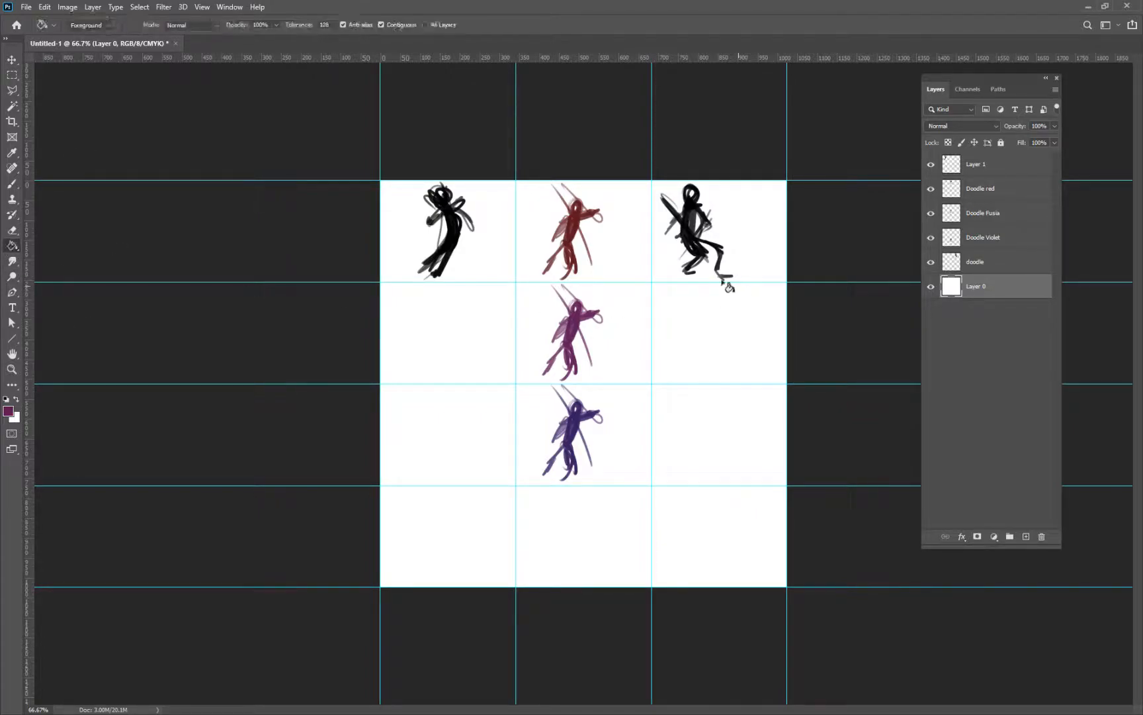
{"action": "left_click", "coordinate": [647, 299]}
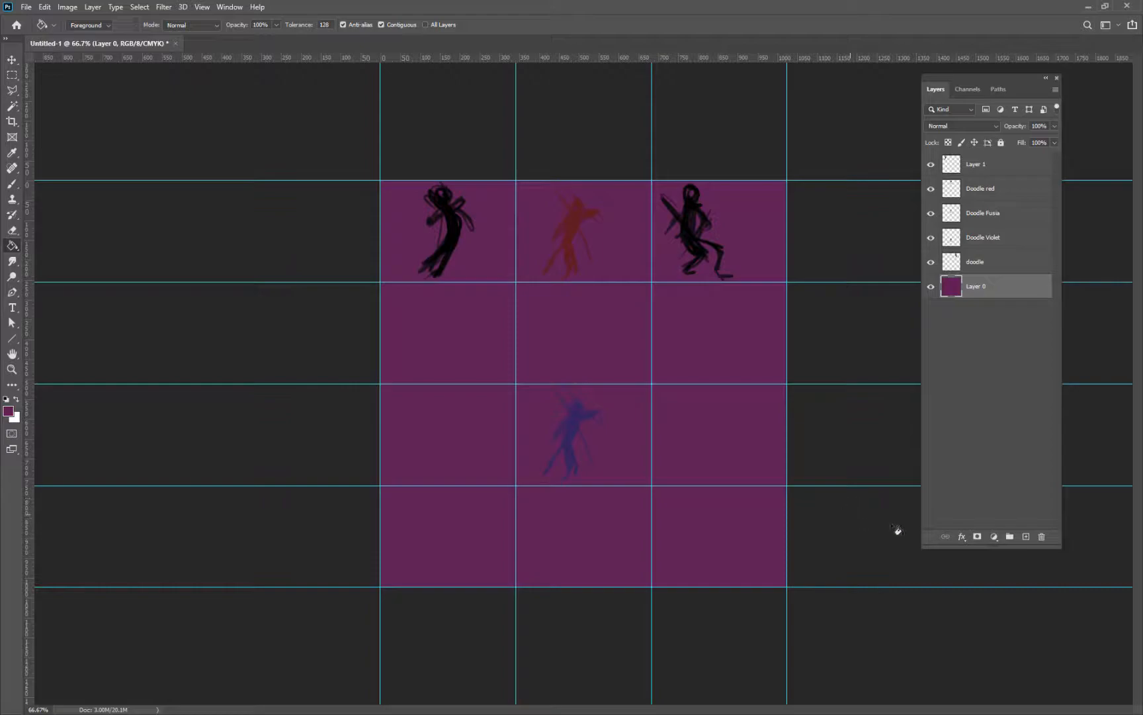
- Shift the hue of the Layer 0 background by -90
{"action": "left_click", "coordinate": [999, 264]}
{"action": "left_click", "coordinate": [1024, 290]}
{"action": "key", "text": "ctrl+u"}
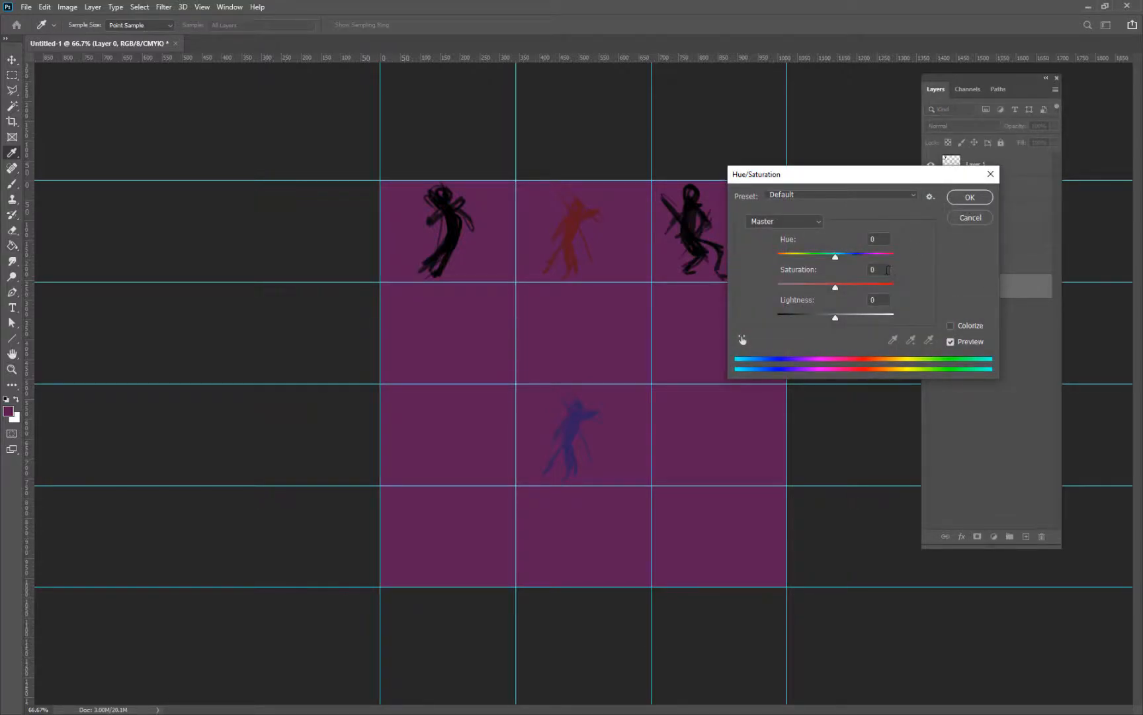
{"action": "left_click", "coordinate": [883, 240]}
{"action": "type", "text": "*-"}
{"action": "key", "text": "BackSpace"}
{"action": "key", "text": "BackSpace"}
{"action": "type", "text": "-90"}
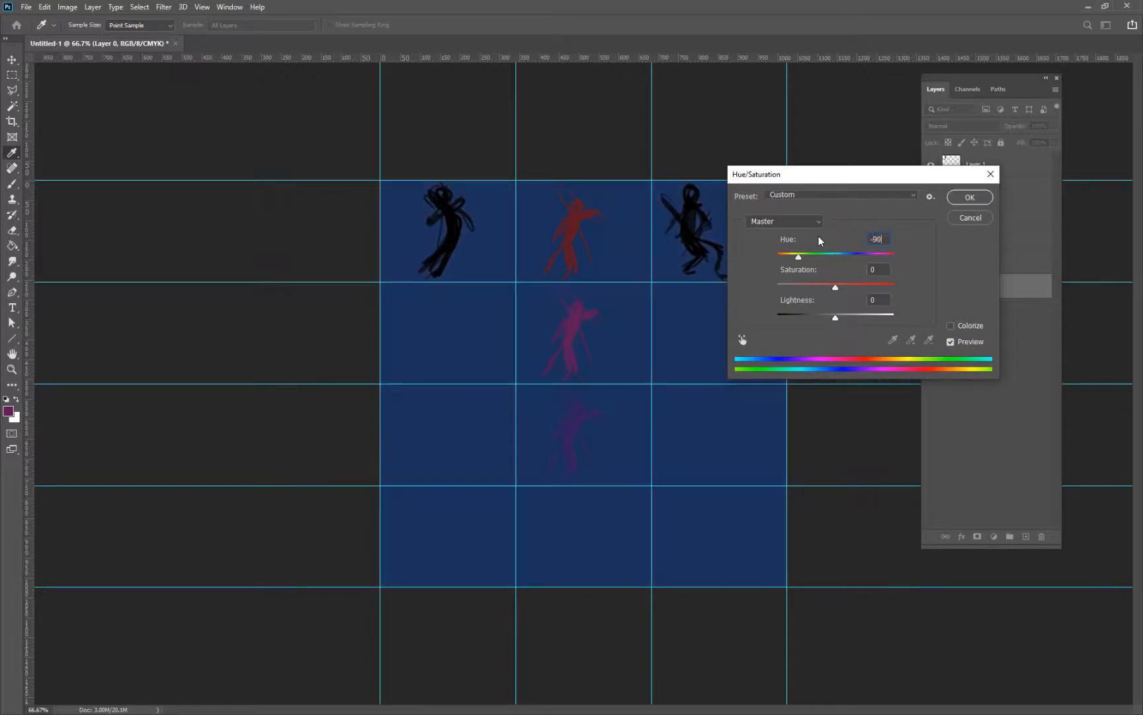
{"action": "key", "text": "Return"}
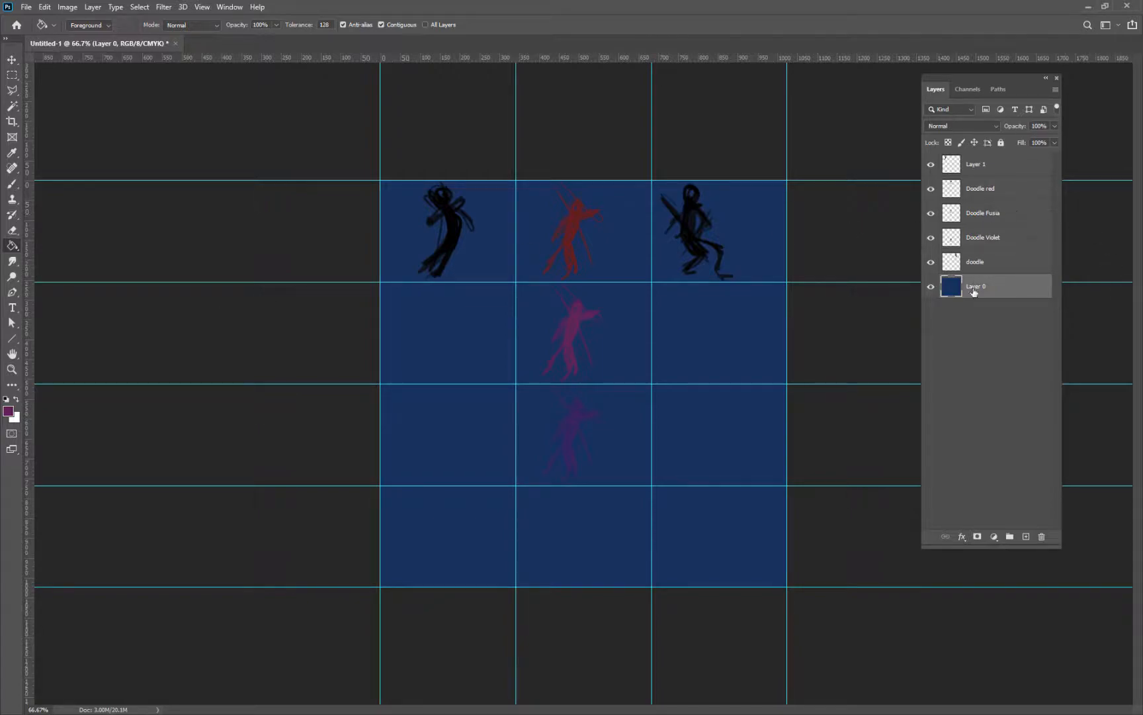
- Merge all the layers above Layer 0 into one, toggle its visibility to check it, and duplicate it
{"action": "left_click", "coordinate": [990, 263]}
{"action": "left_click", "coordinate": [1006, 164], "text": "shift"}
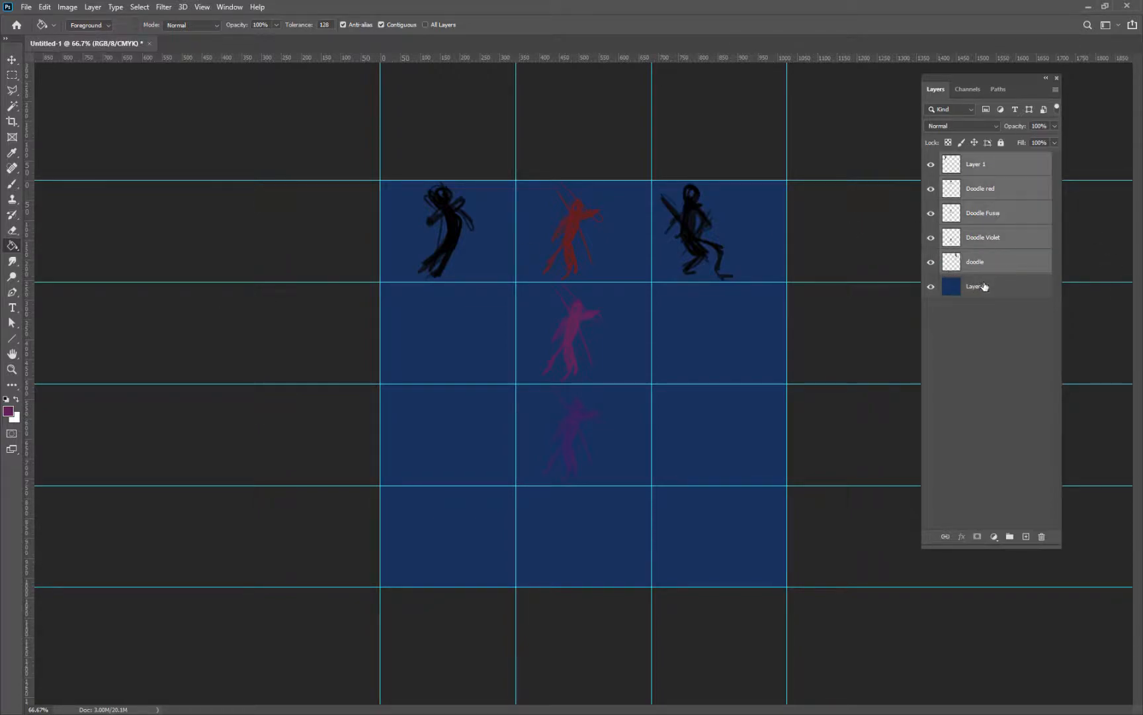
{"action": "key", "text": "ctrl+e"}
{"action": "left_click", "coordinate": [931, 164]}
{"action": "left_click", "coordinate": [930, 165]}
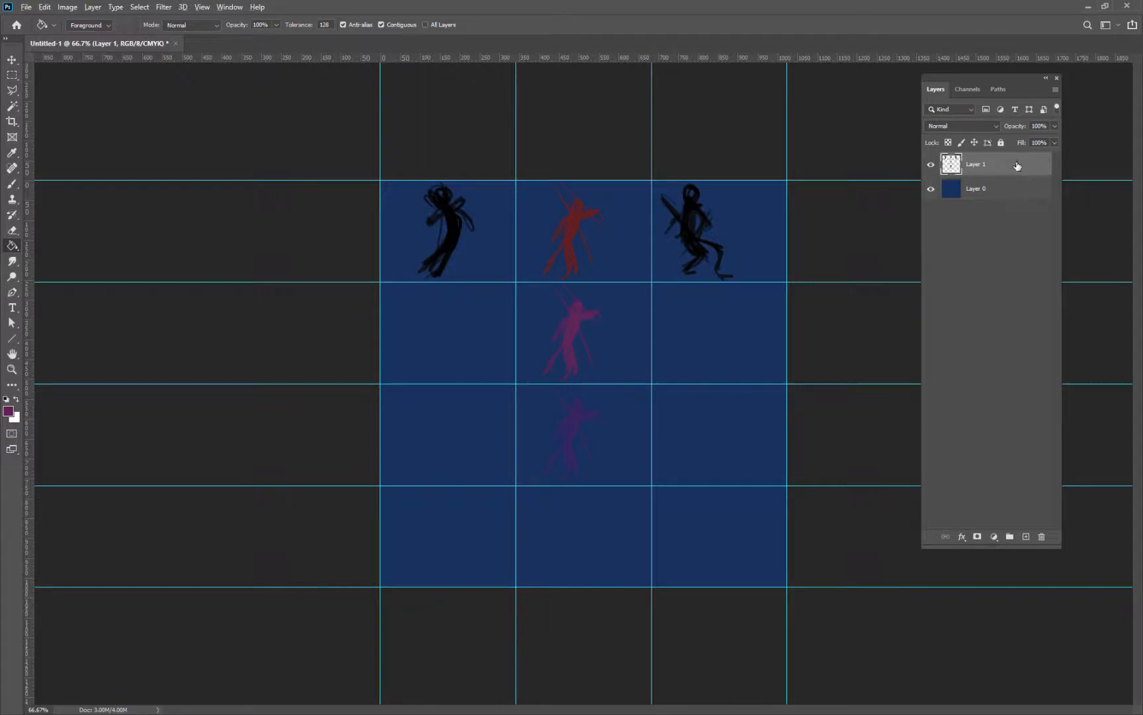
{"action": "key", "text": "ctrl+j"}
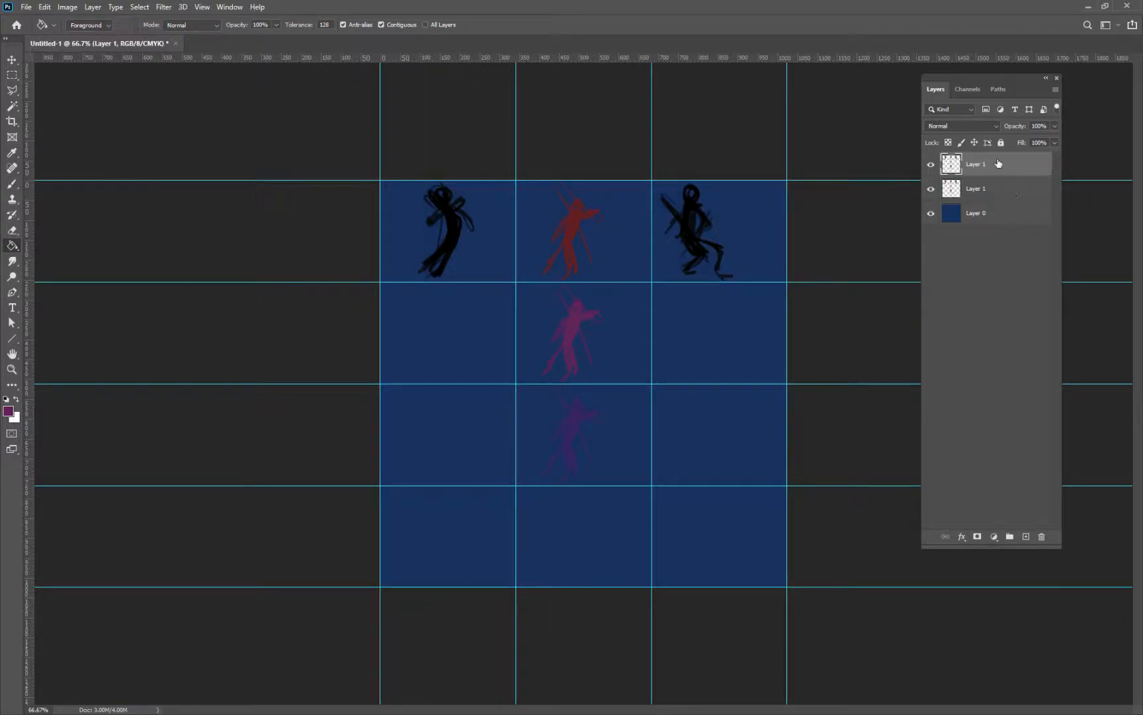
- Lighten the Layer 0 background to a medium greyish blue with Hue/Saturation
{"action": "left_click", "coordinate": [996, 224]}
{"action": "key", "text": "ctrl+u"}
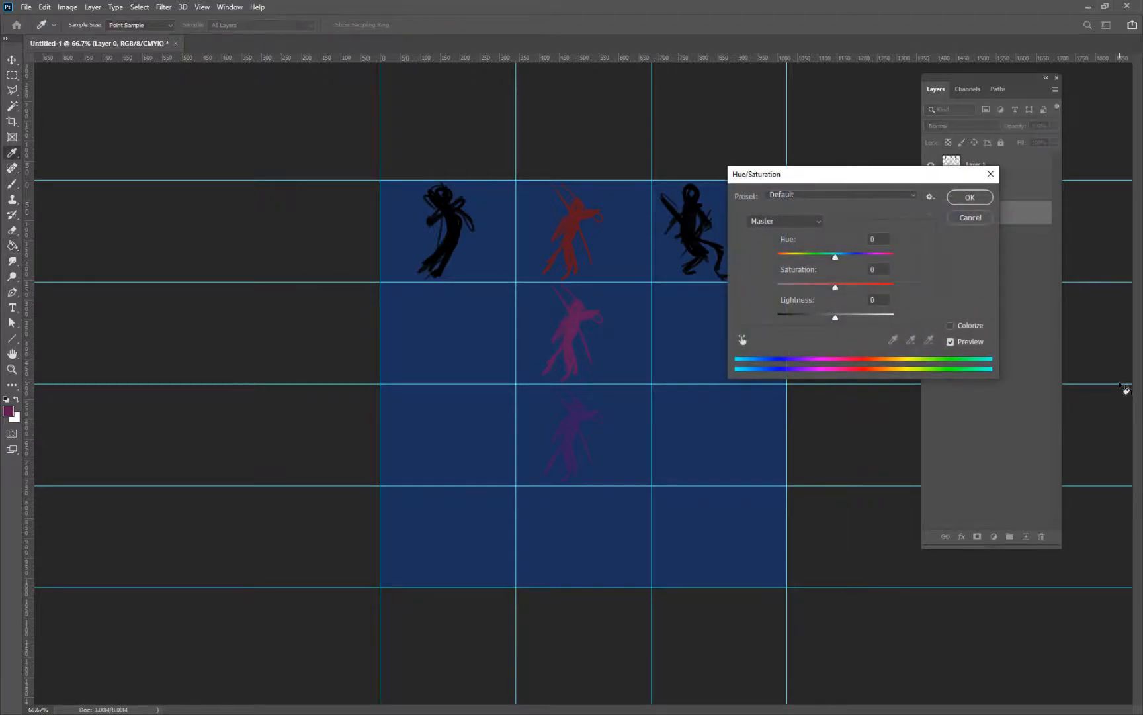
{"action": "left_click_drag", "start_coordinate": [831, 318], "coordinate": [853, 321]}
{"action": "left_click", "coordinate": [970, 198]}
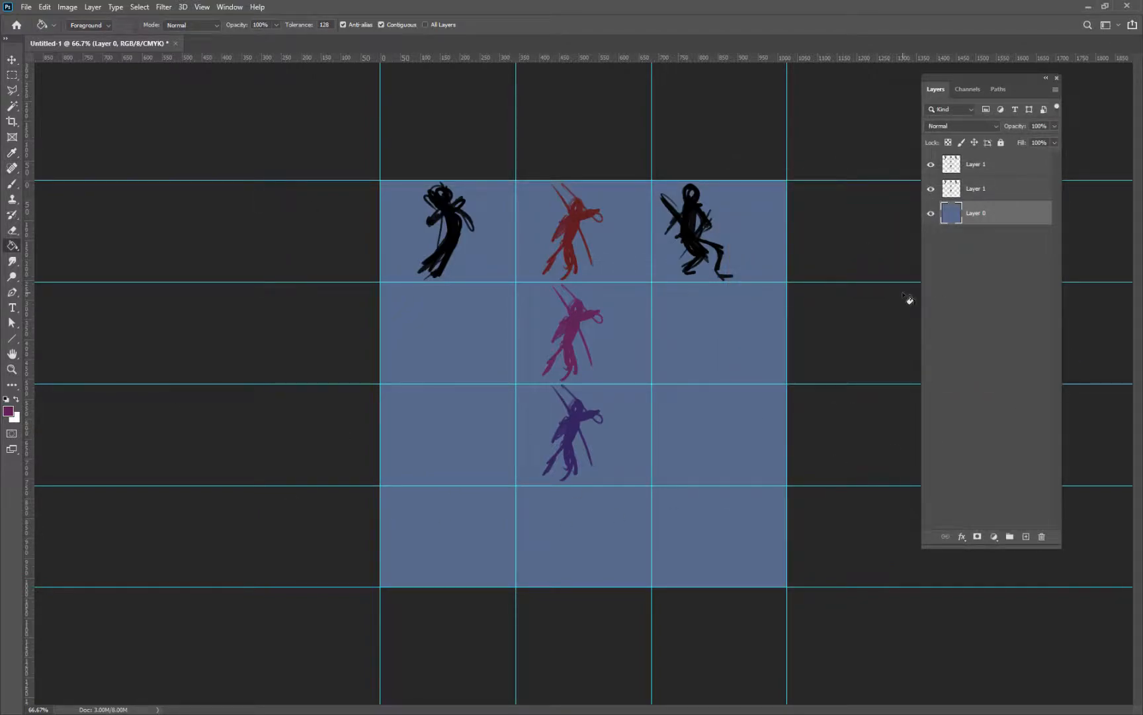
- Select all the empty grid cells, covering both side columns below the top row and the entire bottom row, with Layer 0 active
{"action": "key", "text": "m"}
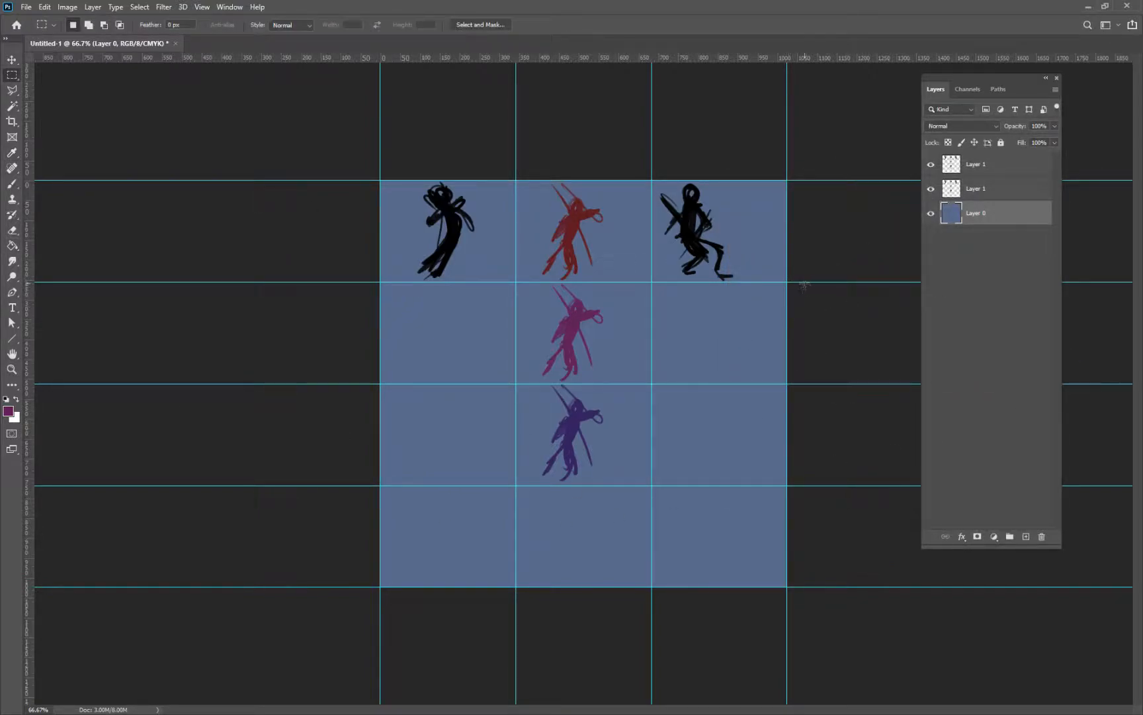
{"action": "left_click_drag", "start_coordinate": [787, 282], "coordinate": [652, 586]}
{"action": "left_click_drag", "start_coordinate": [841, 607], "coordinate": [270, 484]}
{"action": "left_click_drag", "start_coordinate": [335, 278], "coordinate": [524, 598]}
{"action": "left_click_drag", "start_coordinate": [804, 486], "coordinate": [651, 683]}
{"action": "left_click", "coordinate": [1000, 195]}
{"action": "left_click", "coordinate": [1000, 210]}
- Shift the hue of the selected background cells on Layer 0 by 45 and deselect
{"action": "key", "text": "ctrl+u"}
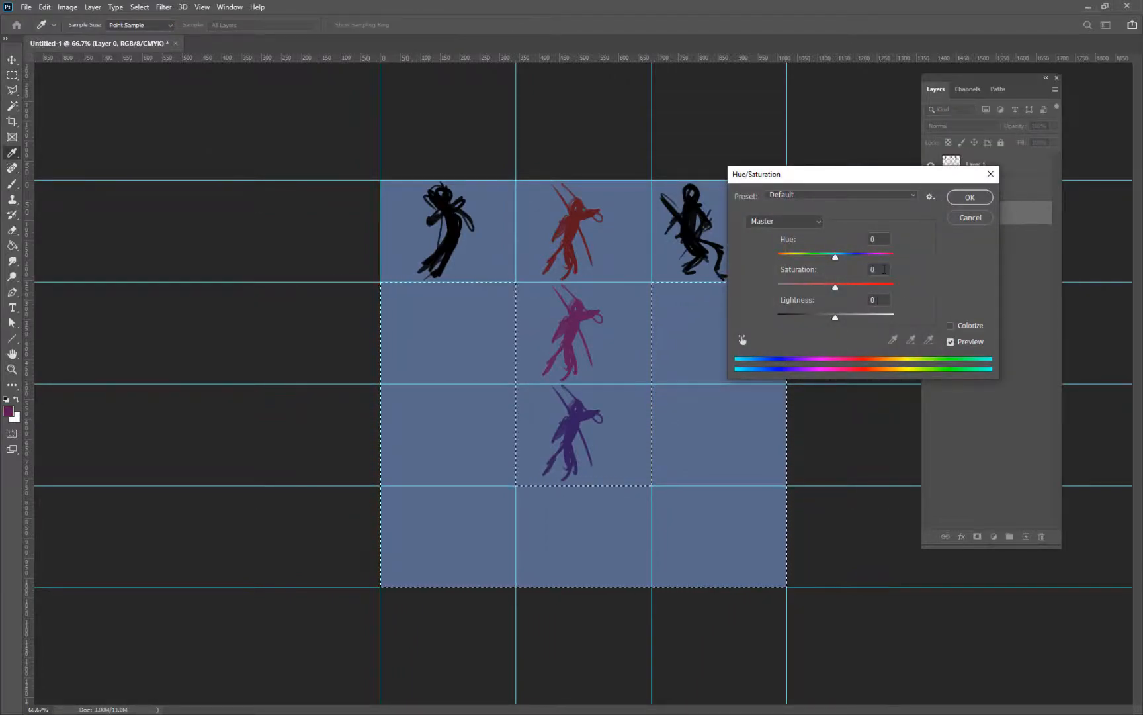
{"action": "left_click_drag", "start_coordinate": [886, 239], "coordinate": [748, 236]}
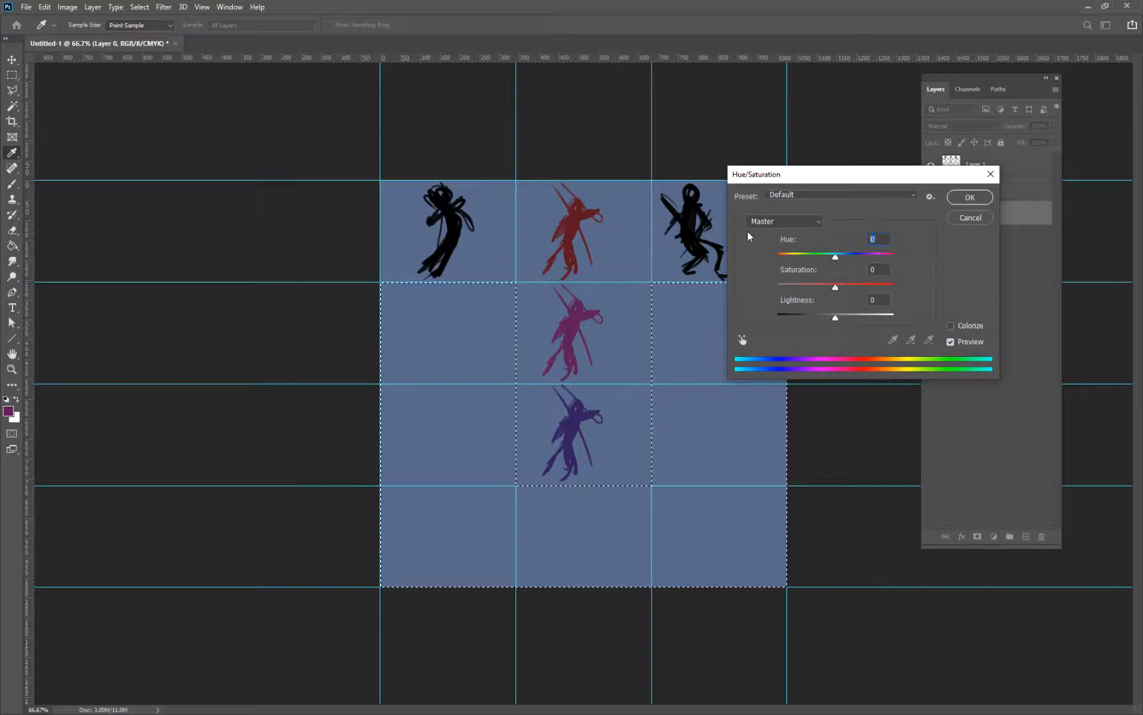
{"action": "type", "text": "-45"}
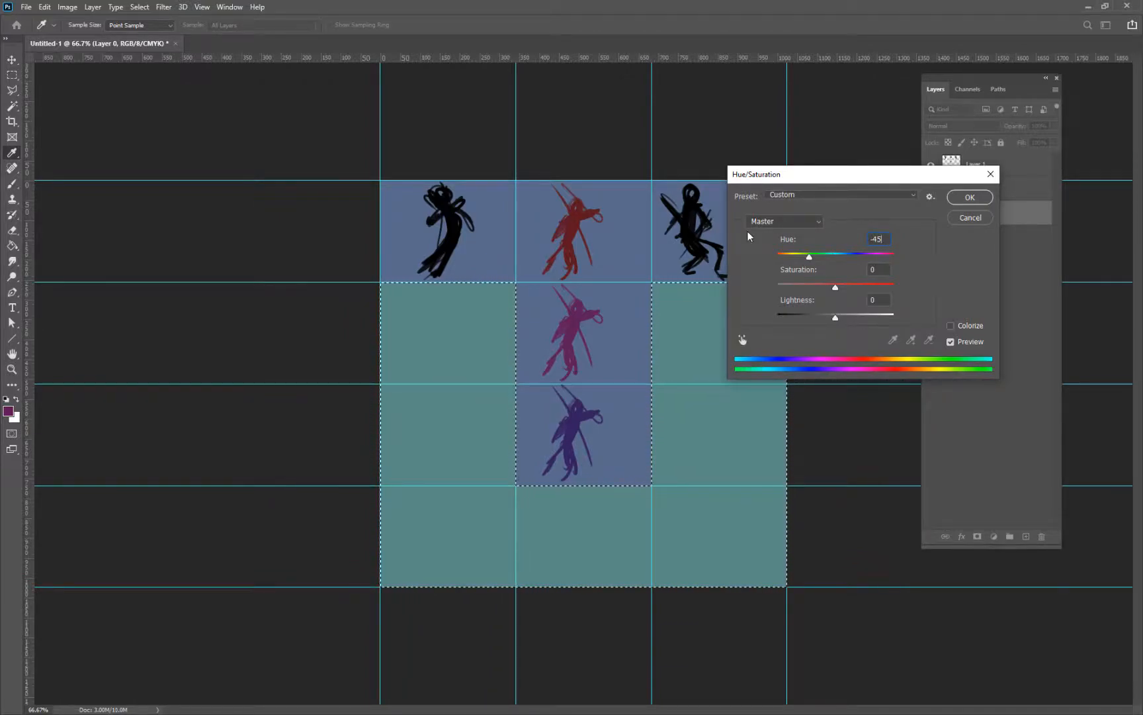
{"action": "key", "text": "BackSpace"}
{"action": "key", "text": "BackSpace"}
{"action": "key", "text": "BackSpace"}
{"action": "type", "text": "45"}
{"action": "key", "text": "Return"}
{"action": "key", "text": "ctrl+d"}
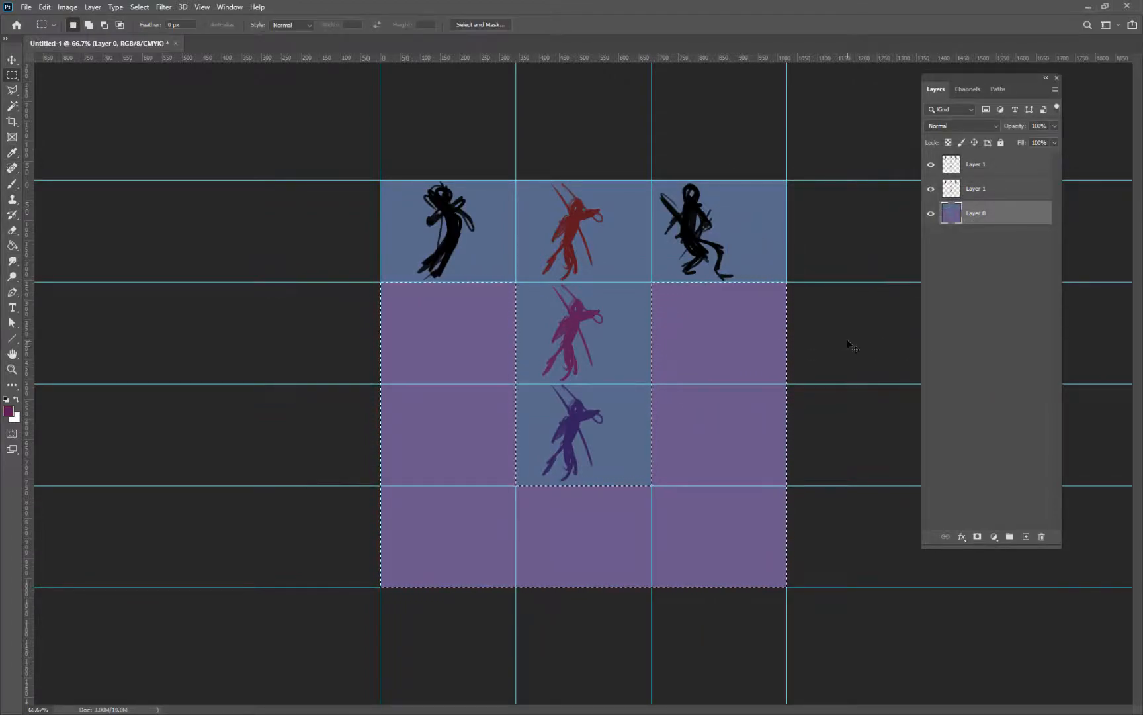
- Hide the guides and clear all of them from the document
{"action": "key", "text": "ctrl+semicolon"}
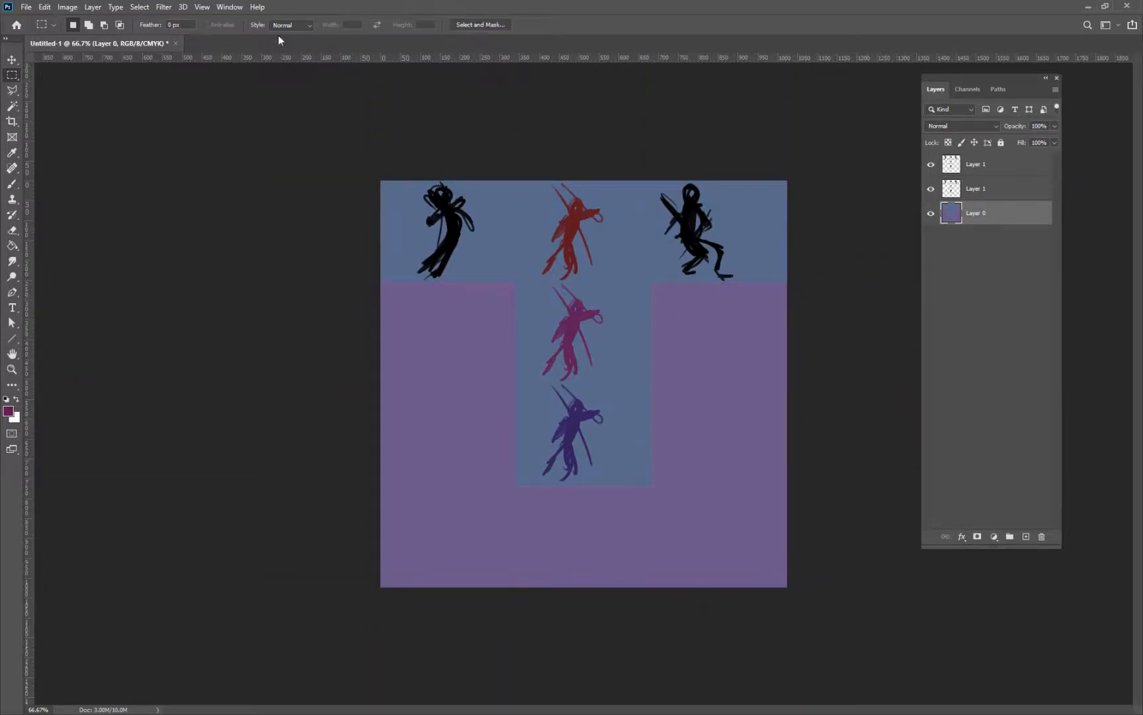
{"action": "left_click", "coordinate": [229, 7]}
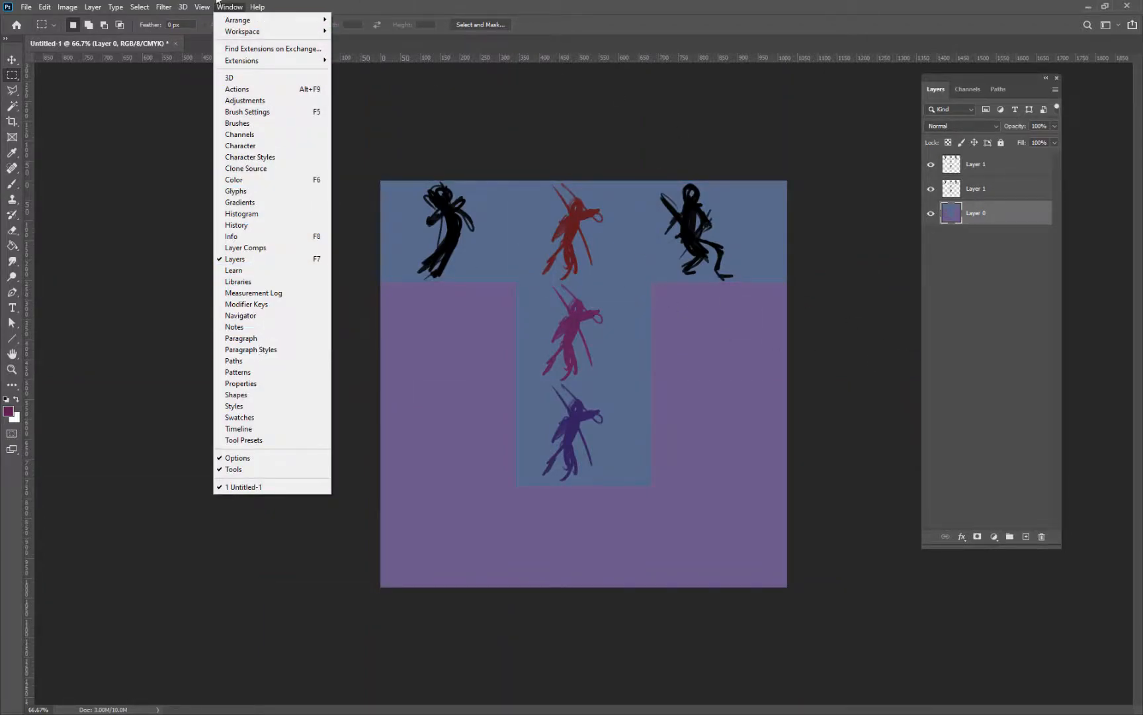
{"action": "mouse_move", "coordinate": [201, 7]}
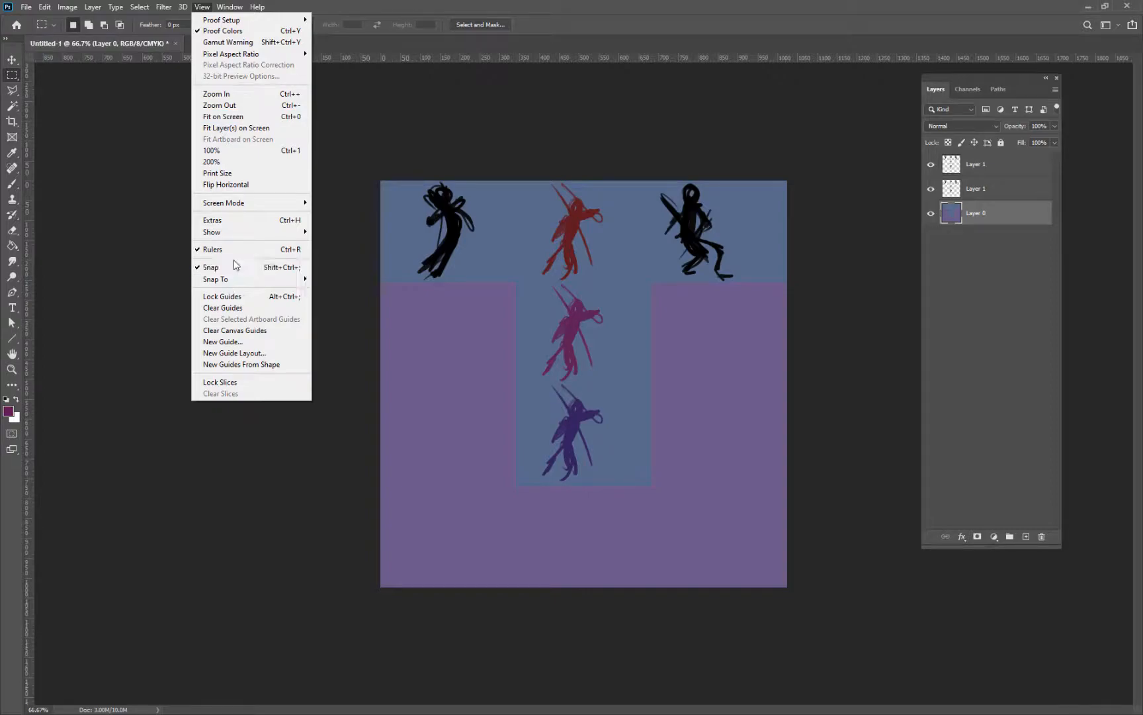
{"action": "left_click", "coordinate": [225, 307]}
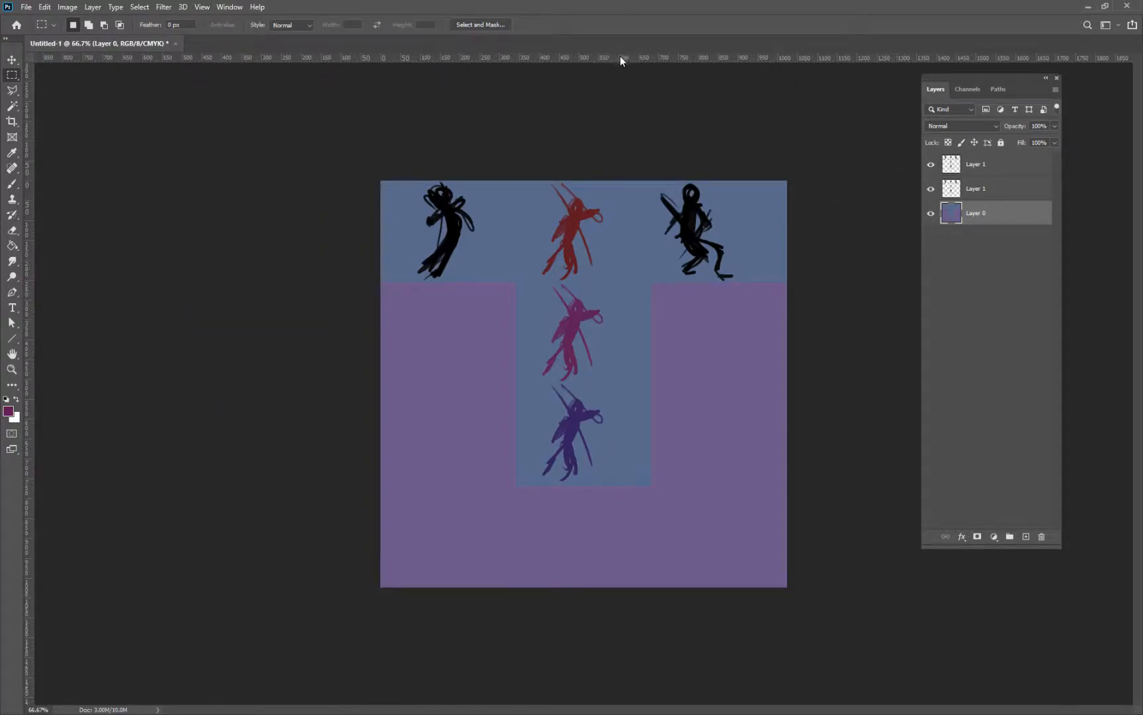
{"action": "left_click_drag", "start_coordinate": [628, 59], "coordinate": [639, 22]}
{"action": "key", "text": "v"}
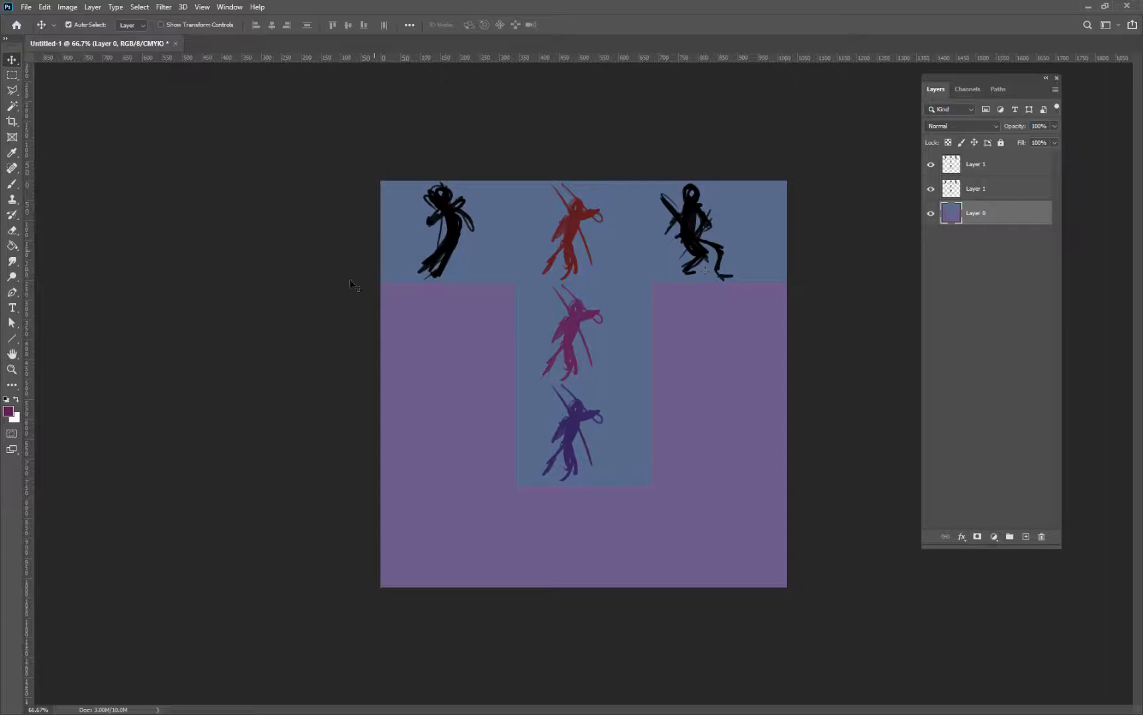
{"action": "key", "text": "ctrl"}
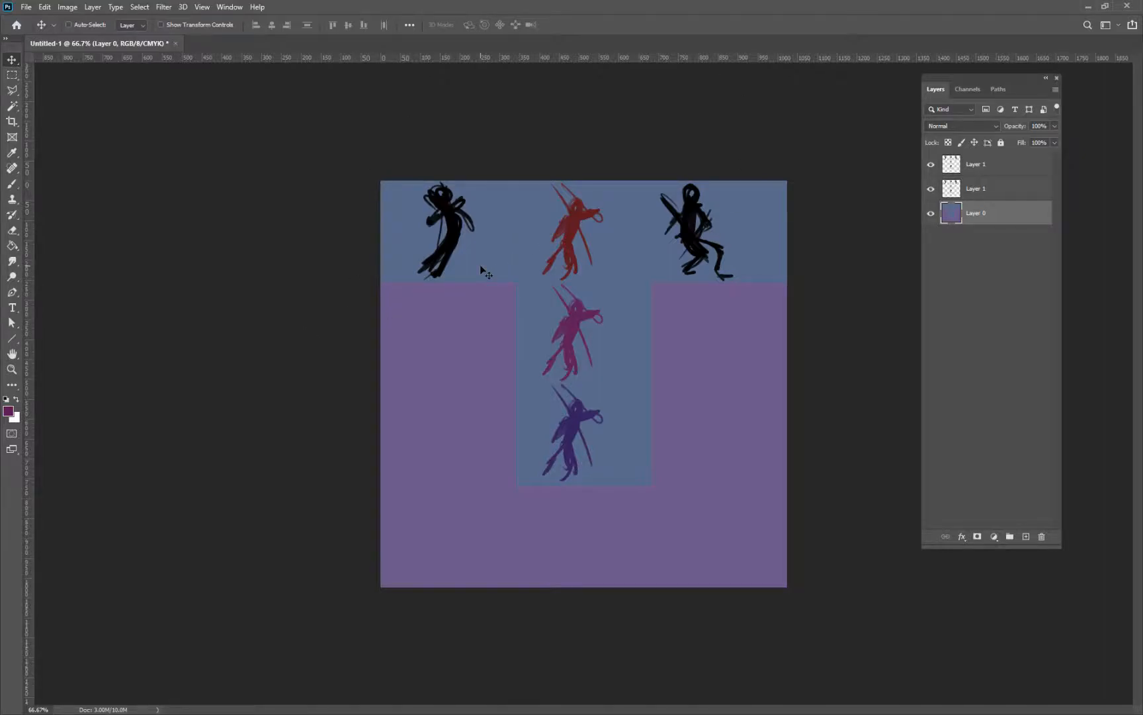